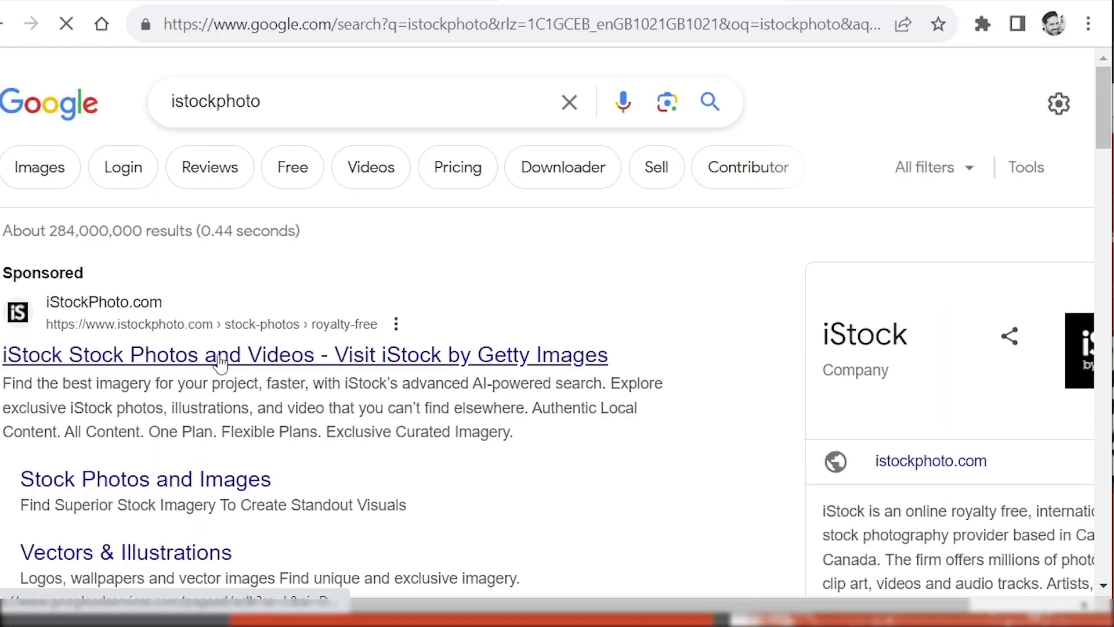
Open iStock from the search results and search for 'ink texture'
left_click(220, 362)
left_click(389, 197)
type("ink texture")
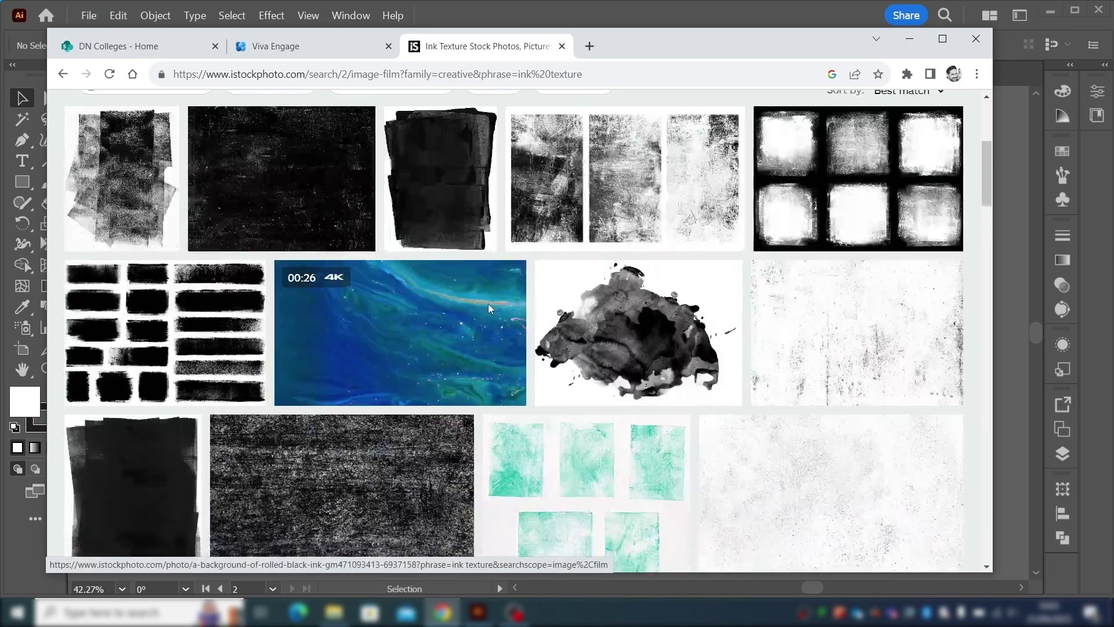
Browse the ink texture image results, then minimize Chrome to return to Illustrator
scroll(489, 304, "down", 3)
scroll(478, 316, "down", 3)
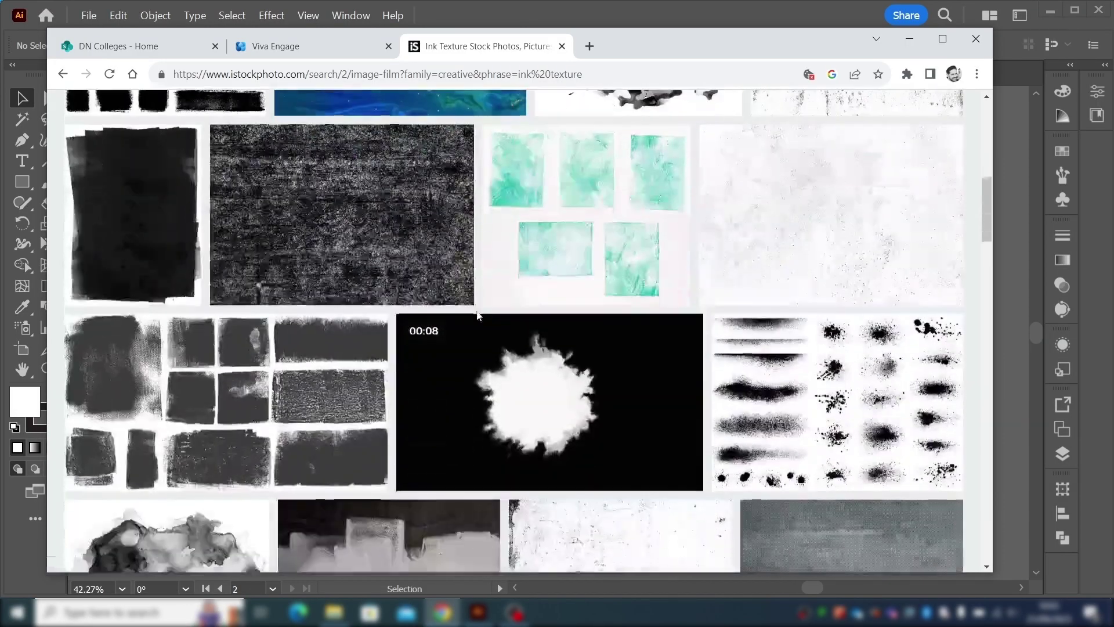
scroll(478, 315, "down", 6)
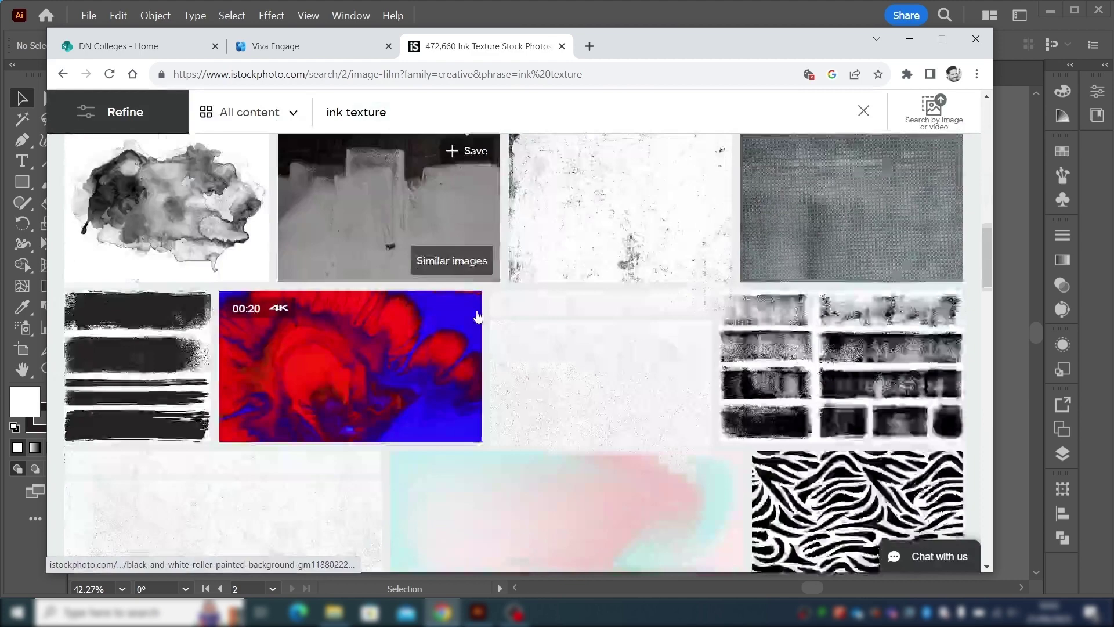
scroll(478, 316, "down", 6)
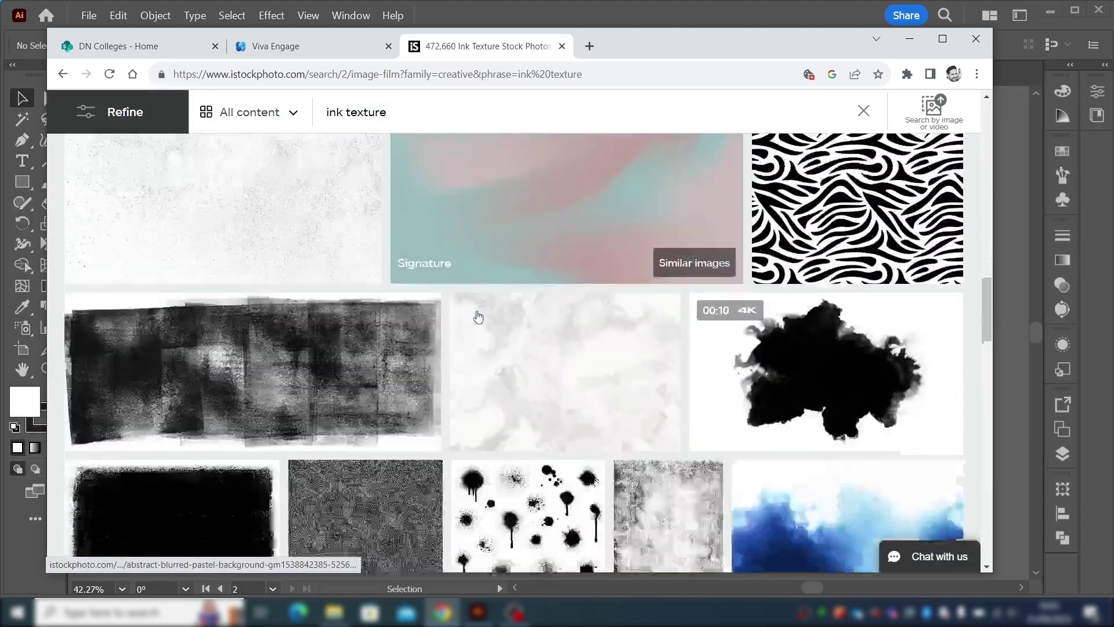
scroll(478, 316, "down", 5)
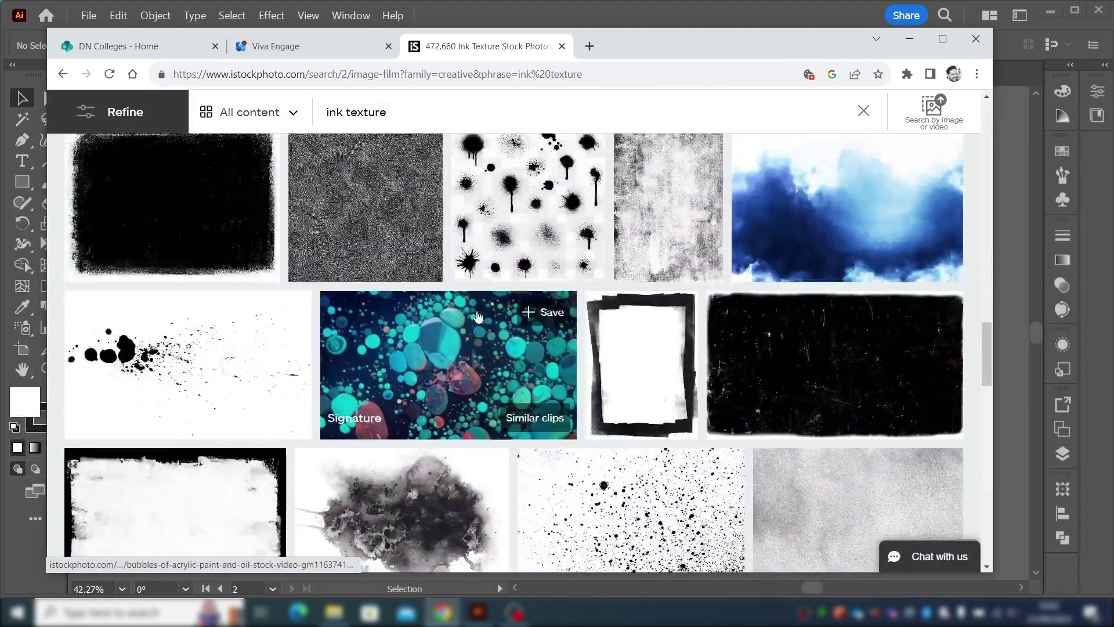
scroll(478, 316, "down", 4)
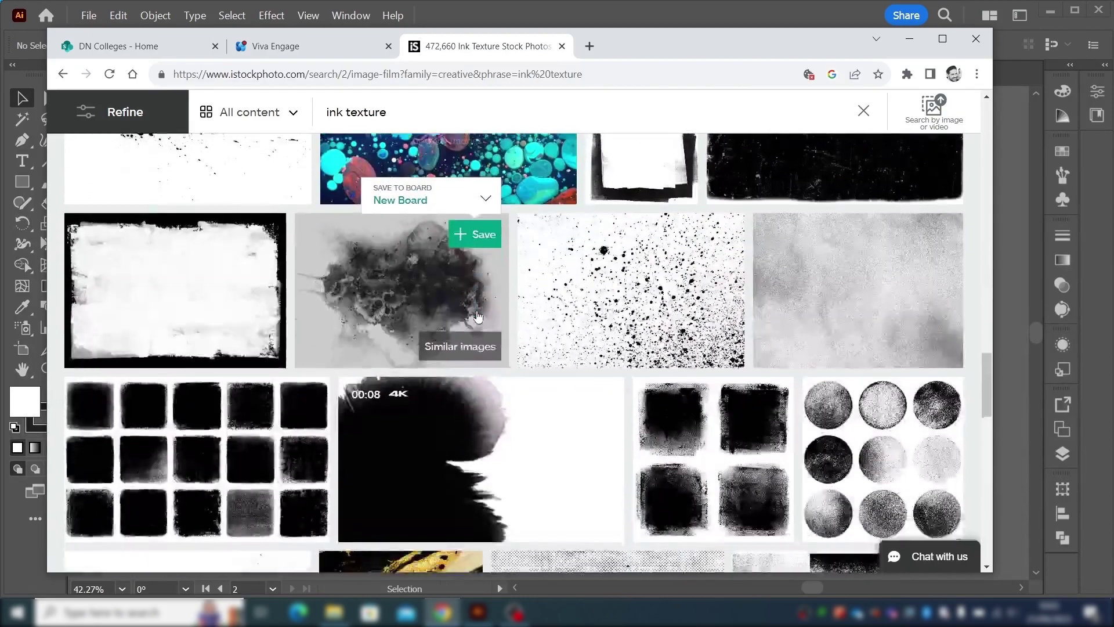
scroll(478, 316, "down", 1)
scroll(478, 315, "up", 6)
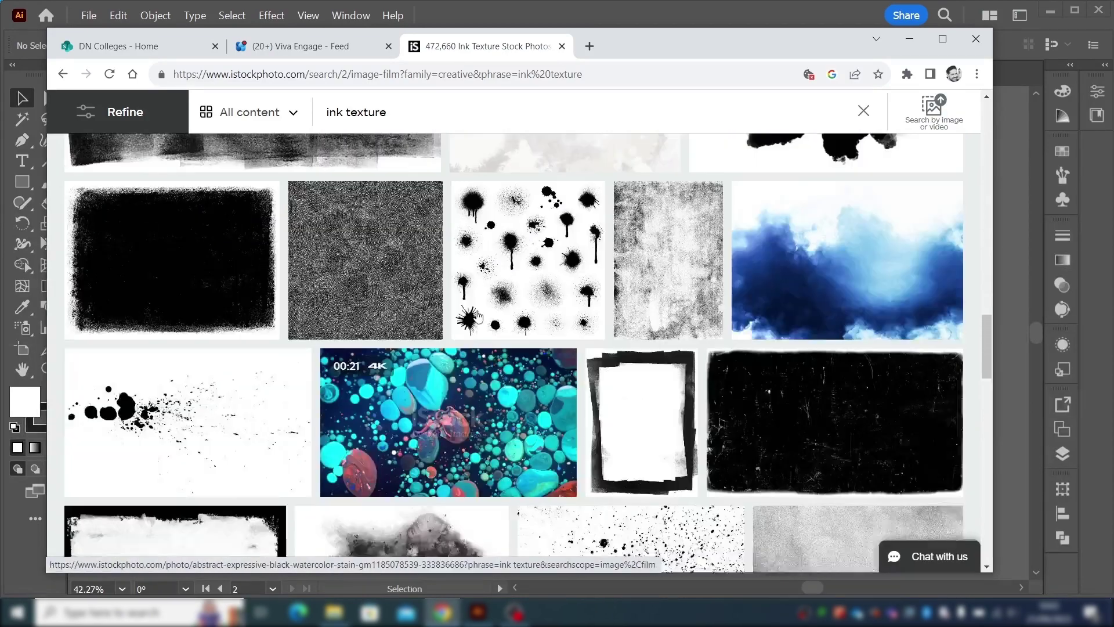
scroll(479, 316, "up", 8)
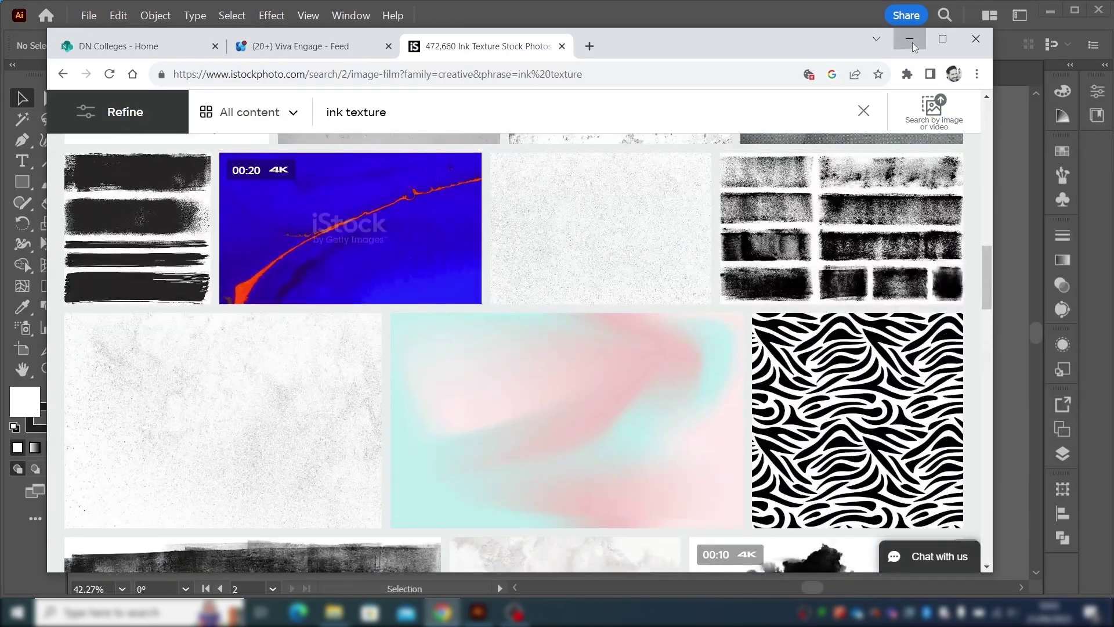
left_click(912, 44)
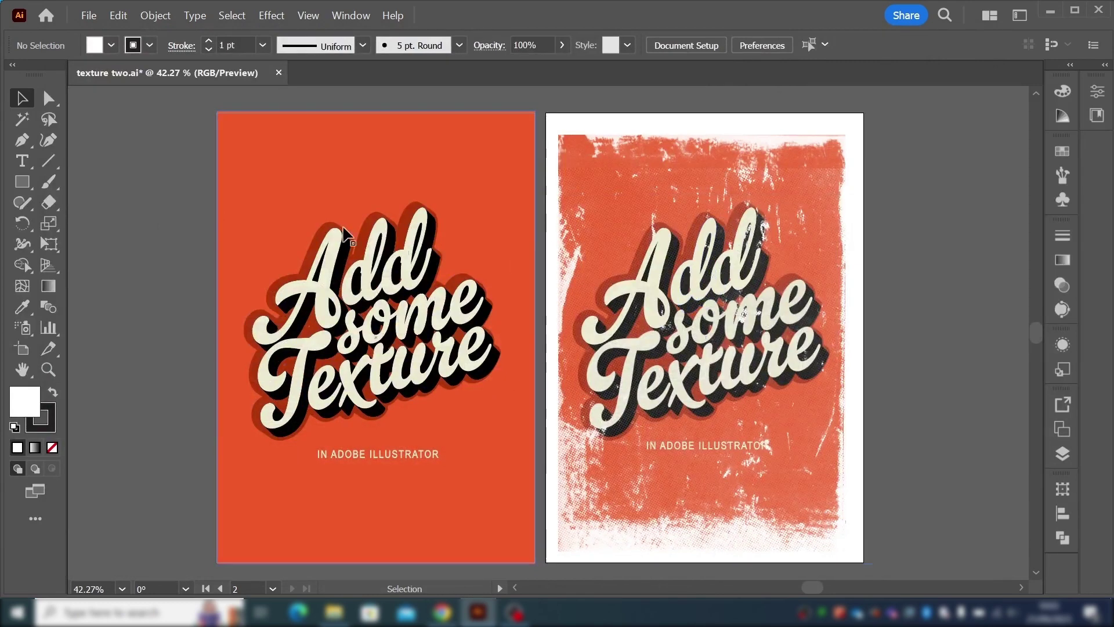
Place the iStock-471026991 black texture image onto the left artboard
left_click(88, 16)
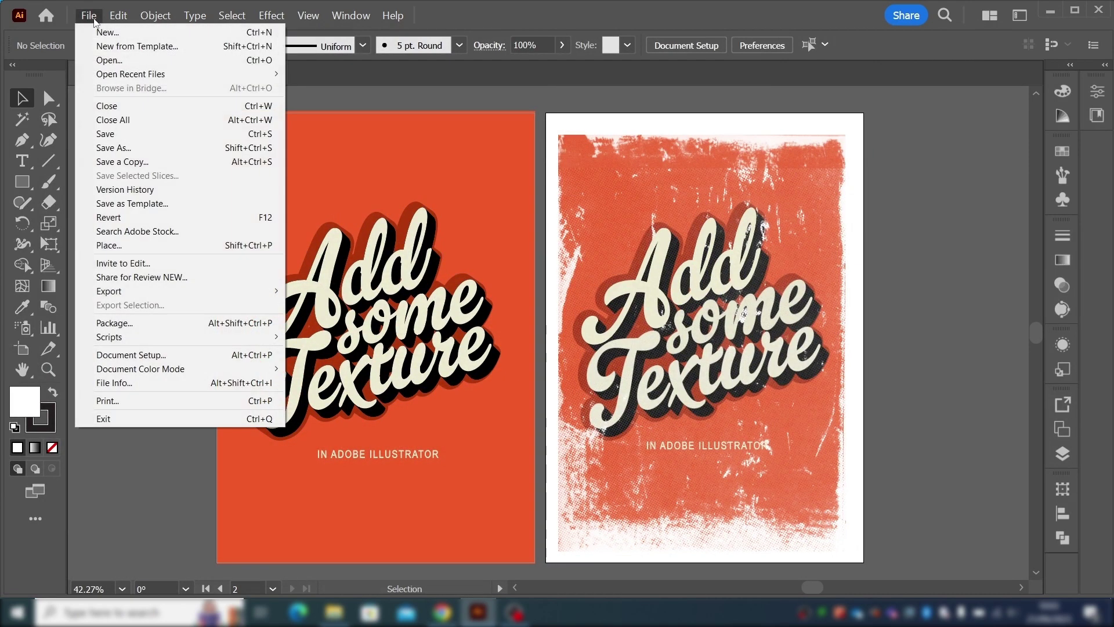
left_click(113, 244)
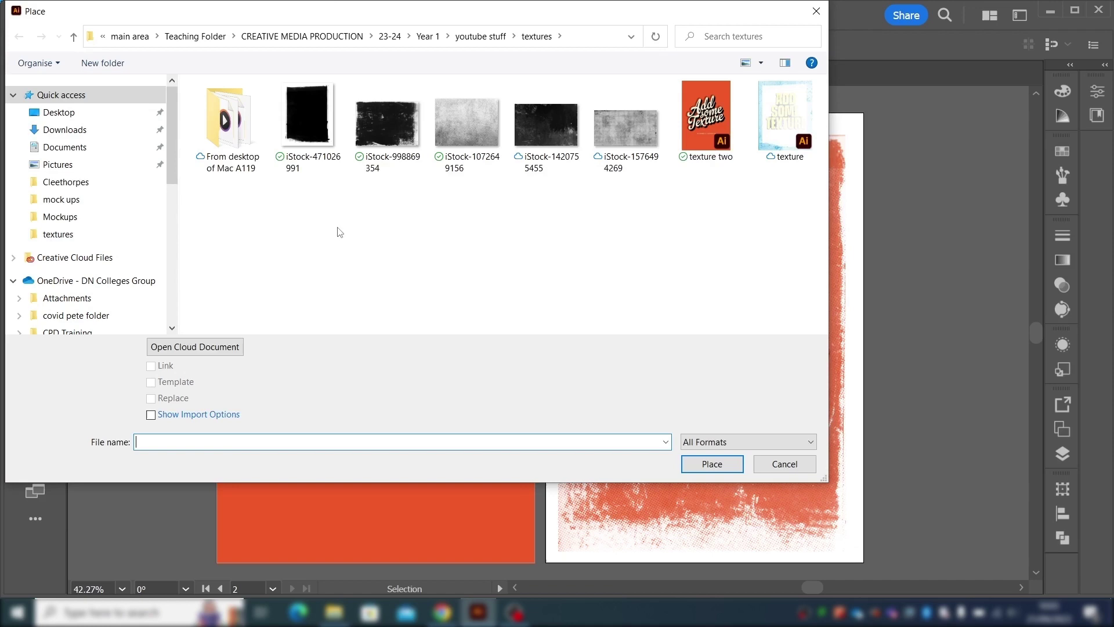
left_click(318, 124)
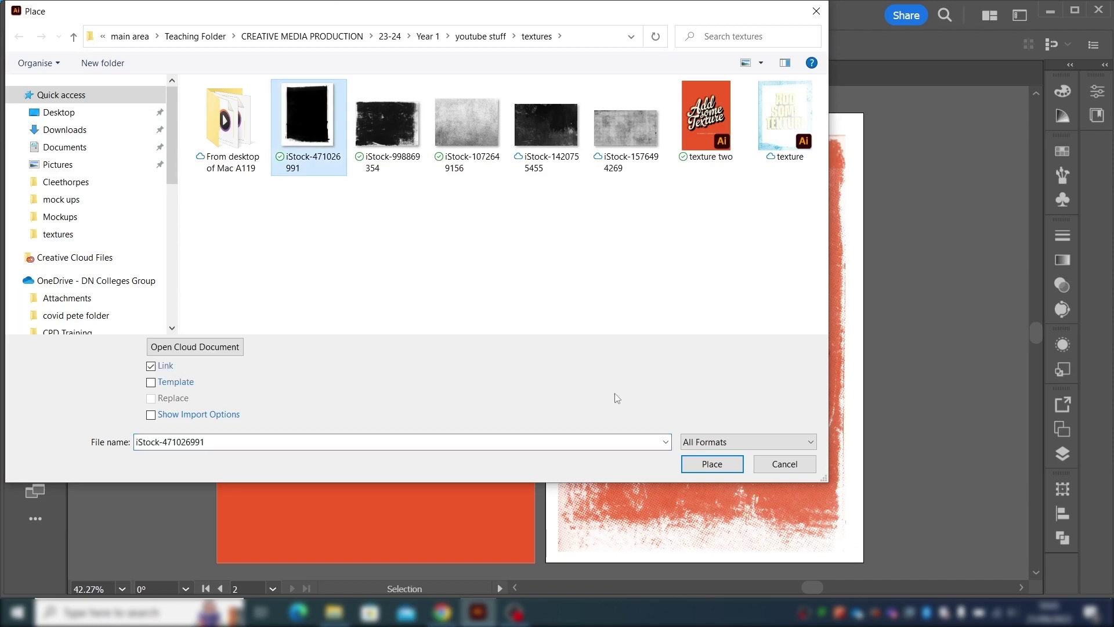
left_click(719, 467)
left_click(190, 134)
Hide the contextual task bar and resize the texture to cover the left artboard
left_click_drag(247, 199, 233, 167)
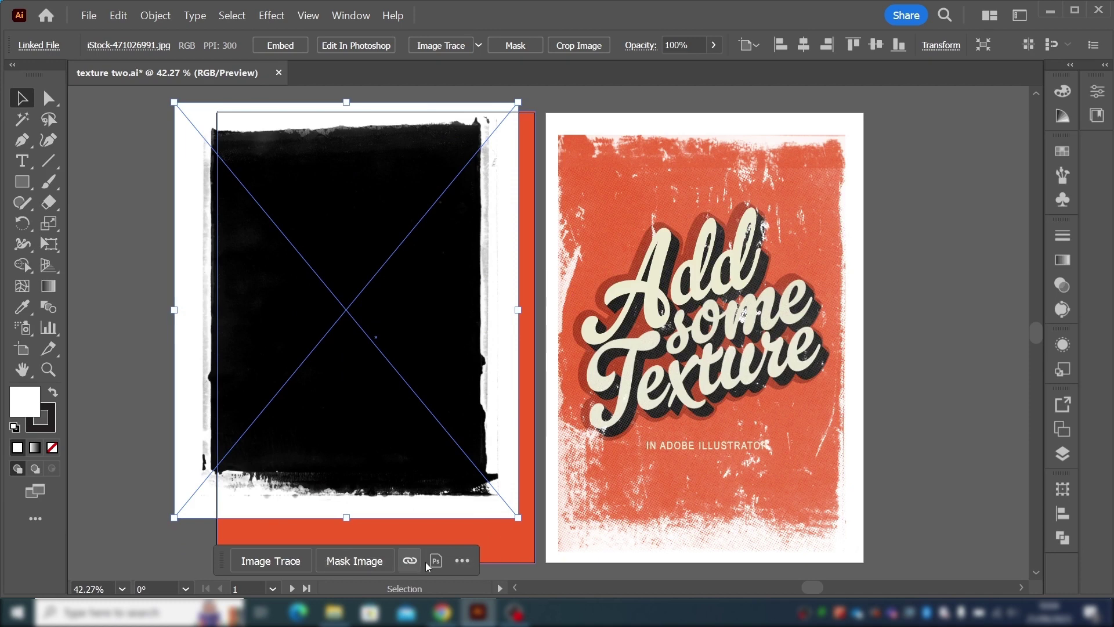
left_click(462, 561)
left_click(492, 512)
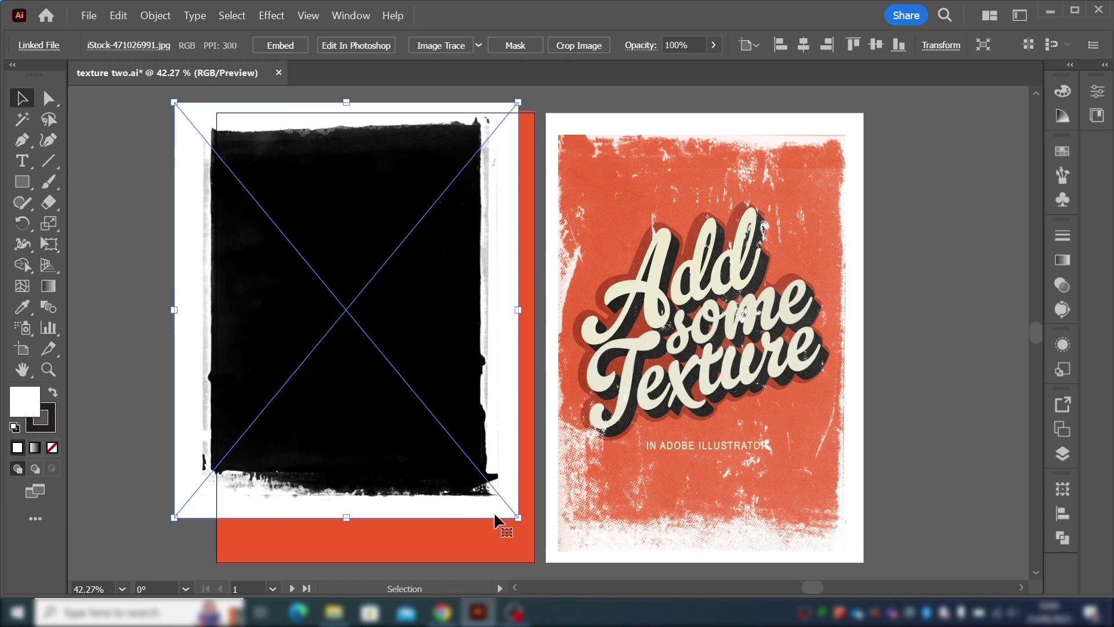
left_click_drag(518, 517, 540, 569)
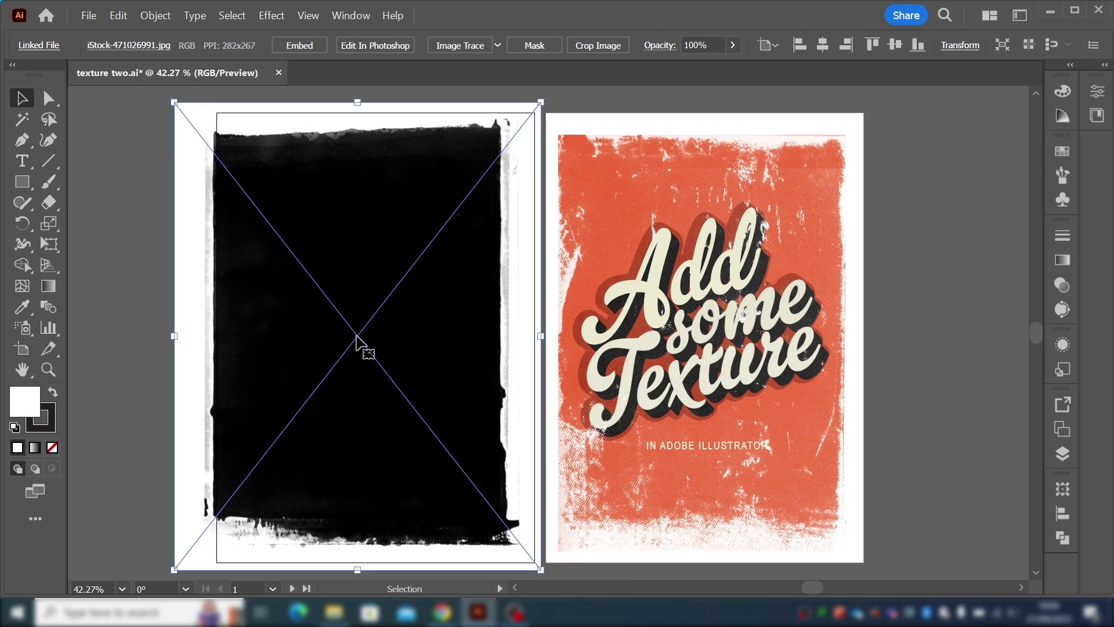
mouse_move(187, 104)
left_mouse_down()
mouse_move(210, 102)
mouse_move(201, 97)
left_mouse_up()
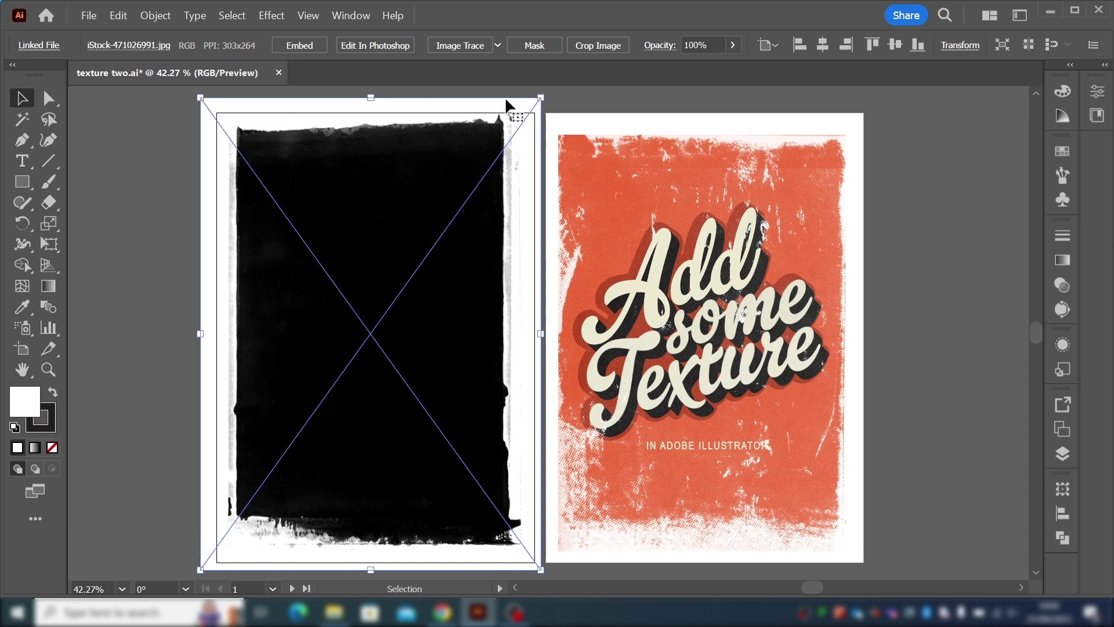
left_click_drag(370, 98, 373, 110)
left_click_drag(285, 182, 342, 198)
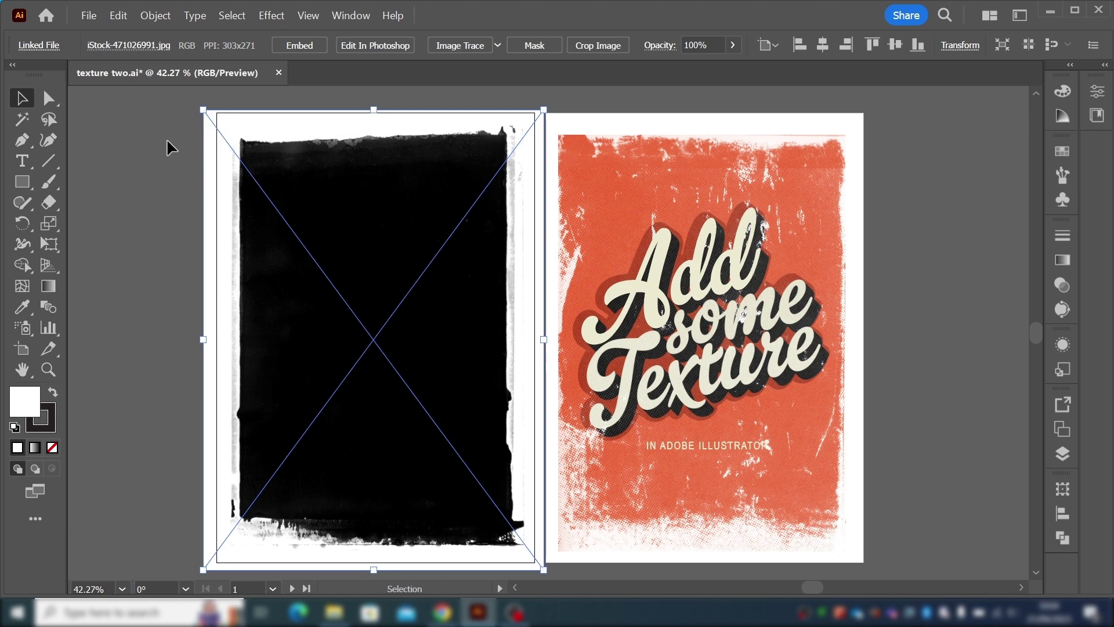
Move the texture aside and group all the orange poster artwork
left_click_drag(283, 143, 131, 138)
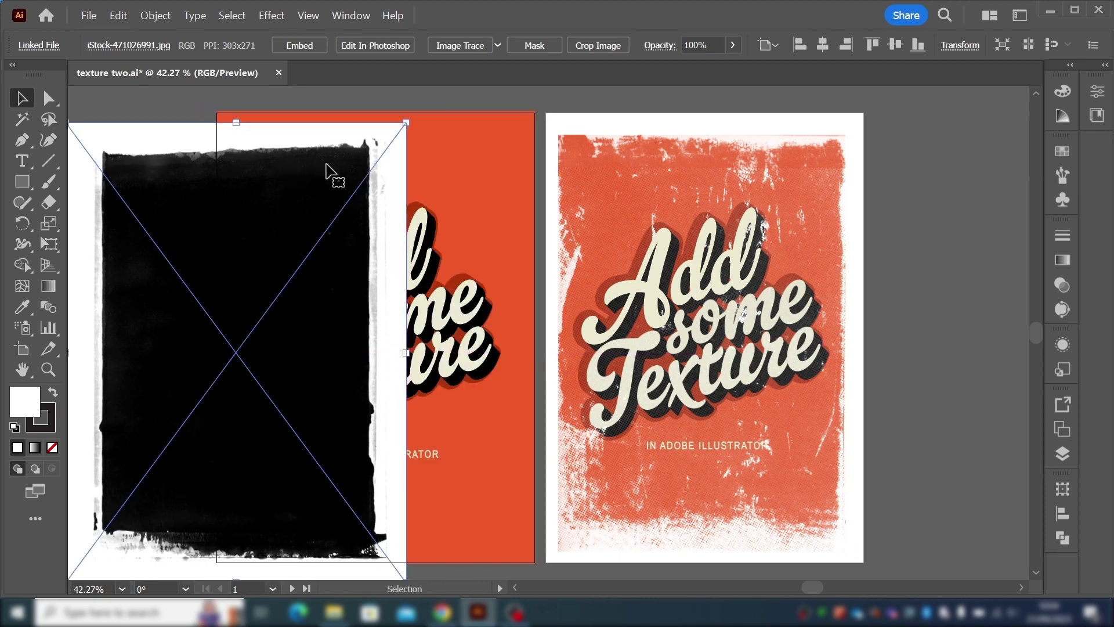
left_click_drag(381, 168, 181, 148)
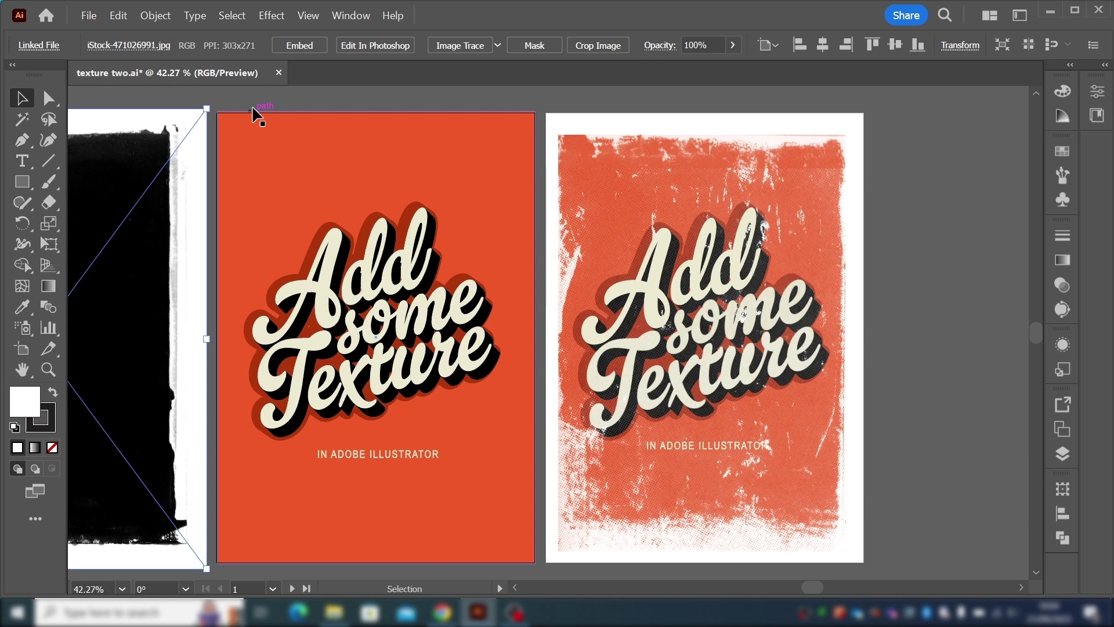
left_click(490, 503)
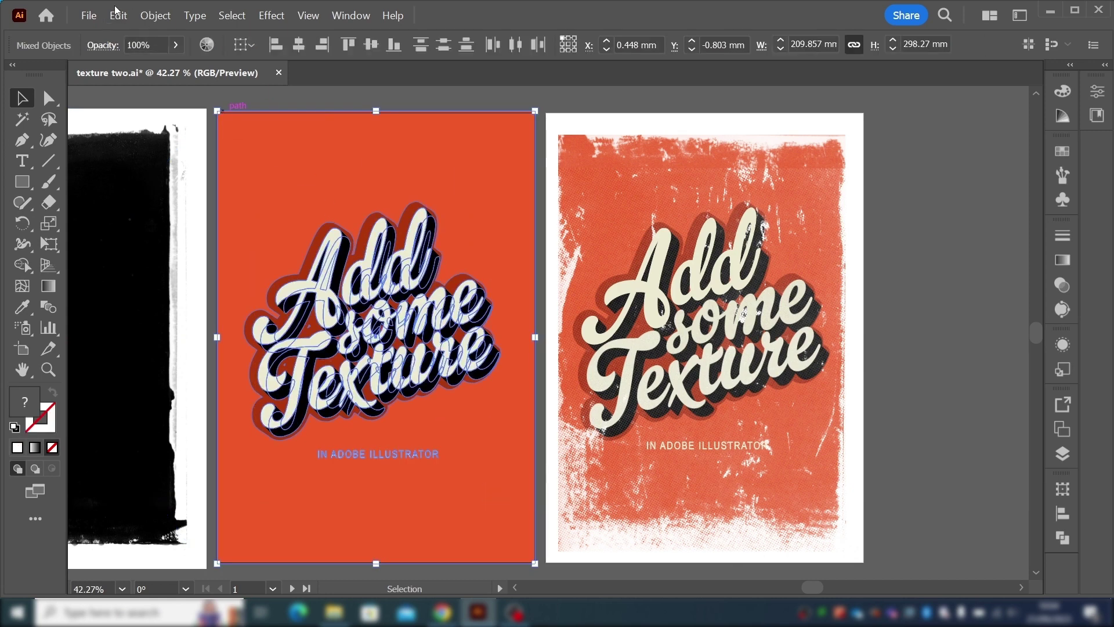
left_click(155, 15)
left_click(180, 91)
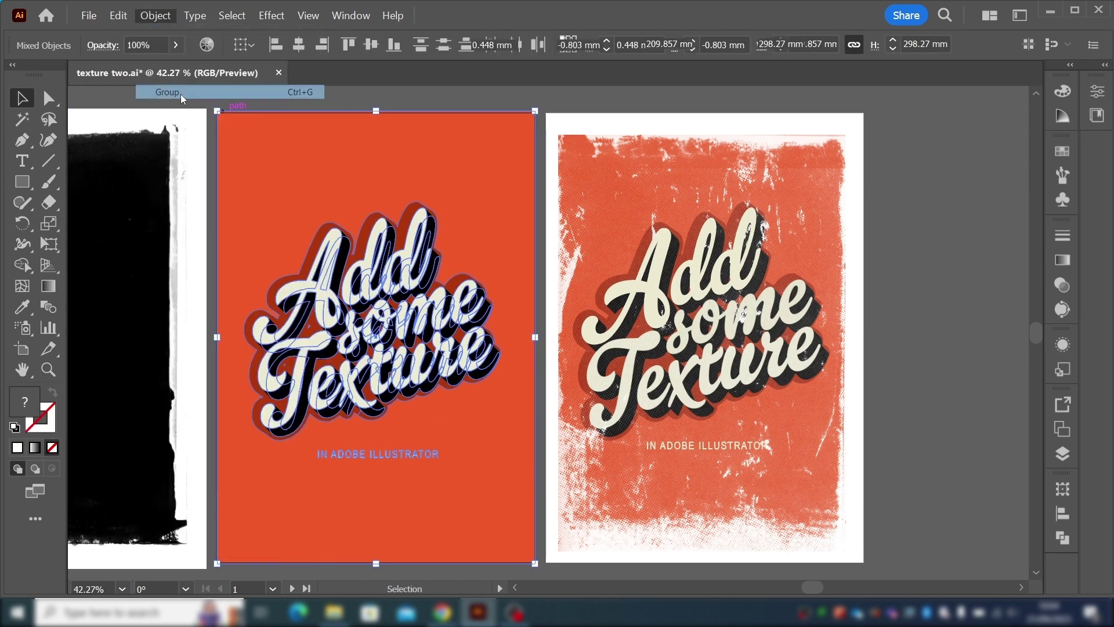
Undo an accidental move of the group and drag the texture back over the artboard
left_click(246, 102)
left_click_drag(374, 296, 422, 289)
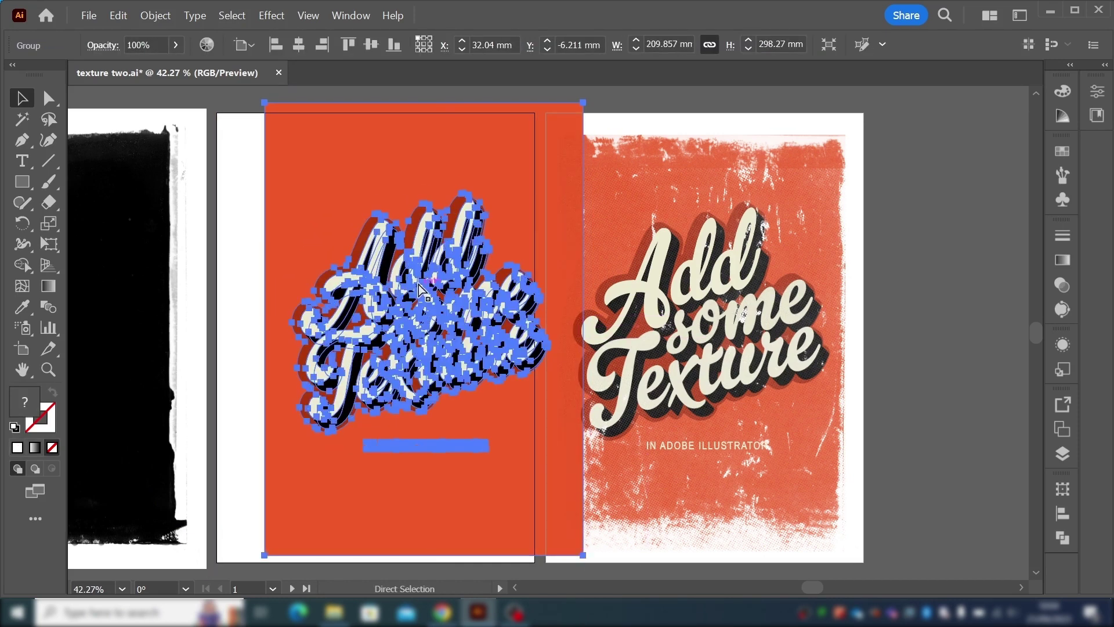
key("ctrl+z")
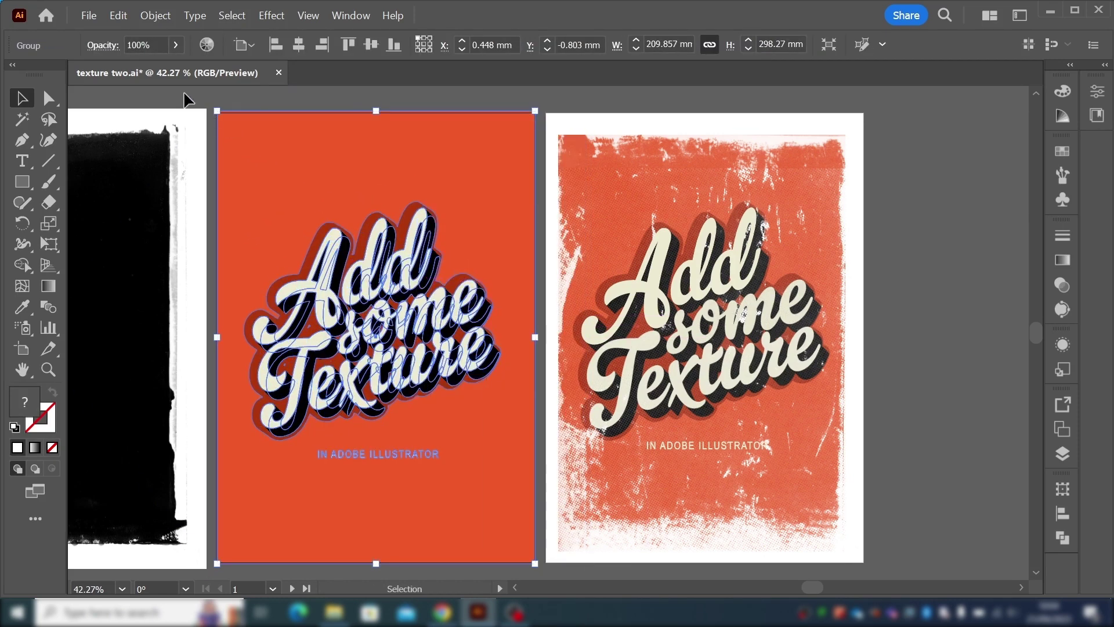
left_click(187, 100)
left_click_drag(137, 179, 471, 176)
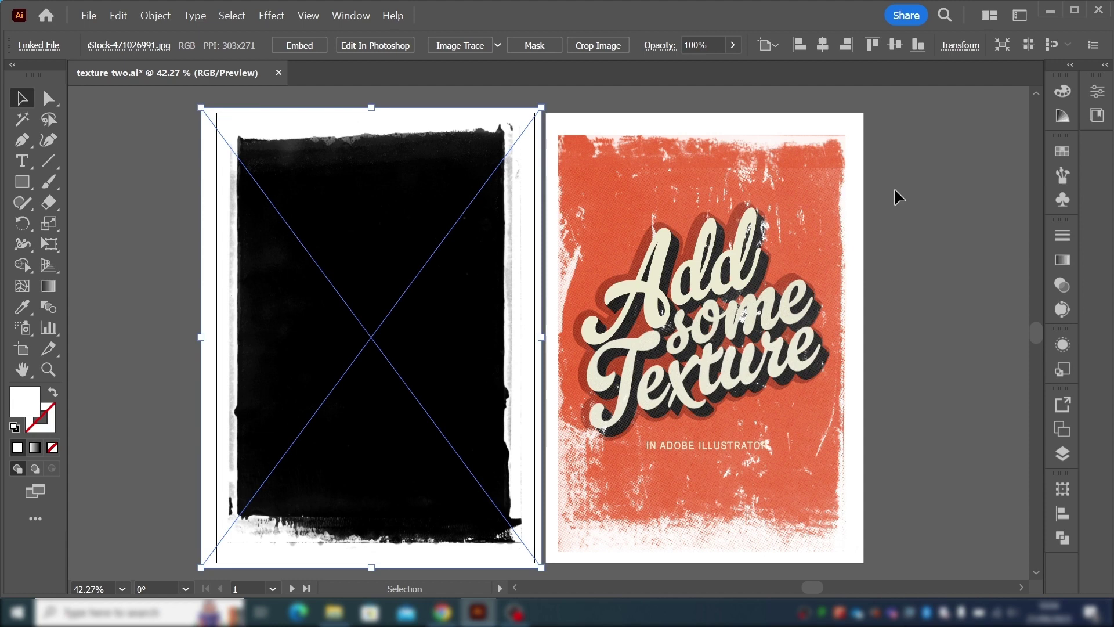
Show the Transparency panel and paste the poster artwork behind the ink texture with Ctrl+B
left_click(1063, 285)
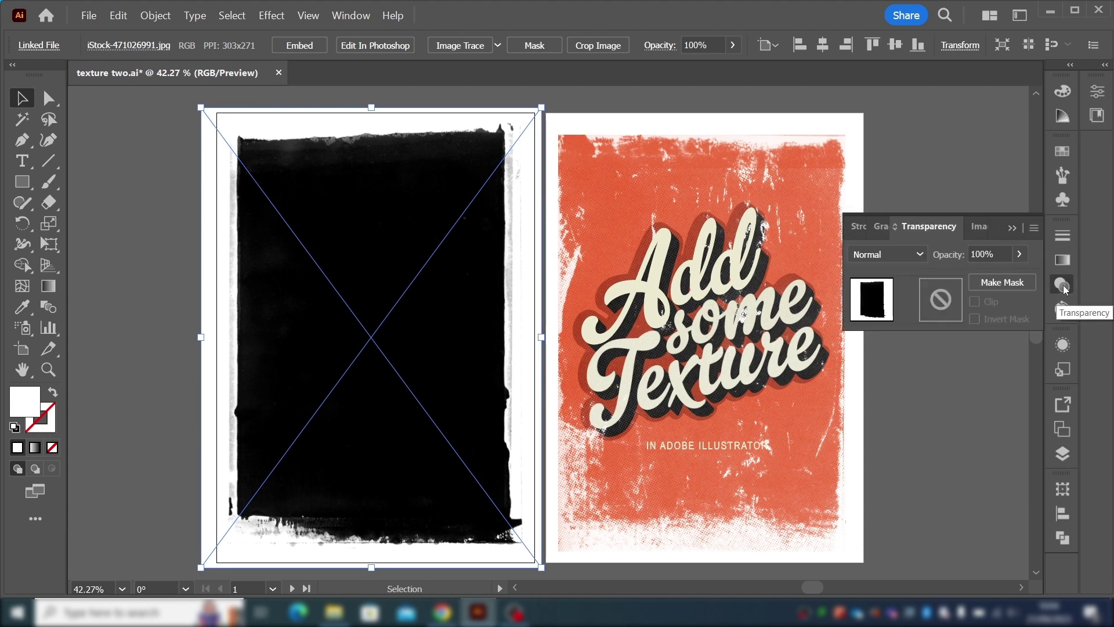
left_click(358, 17)
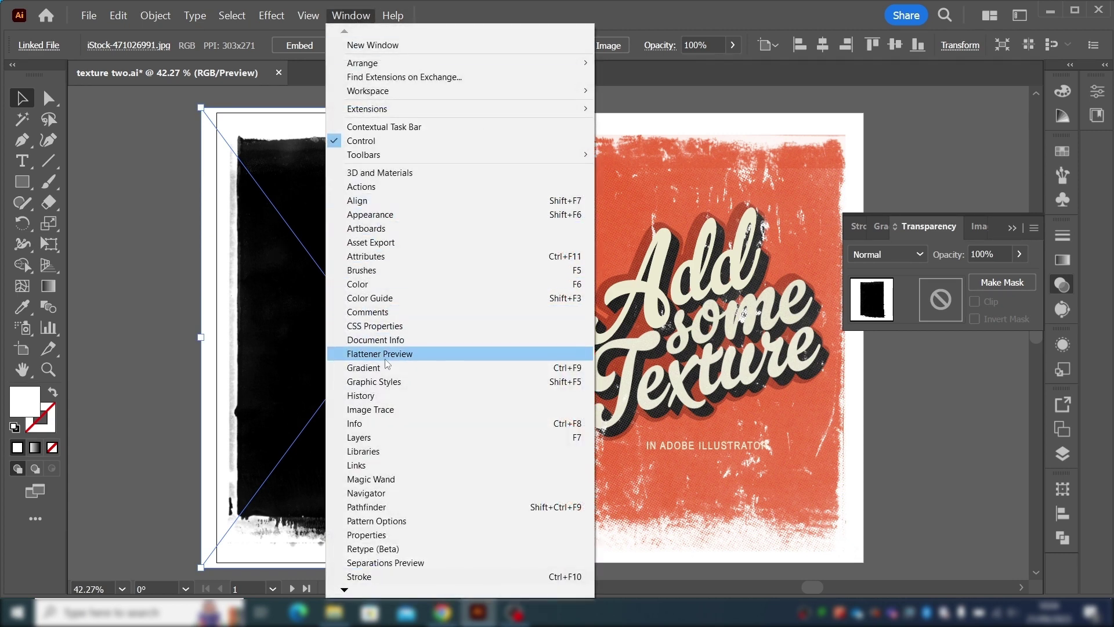
mouse_move(345, 591)
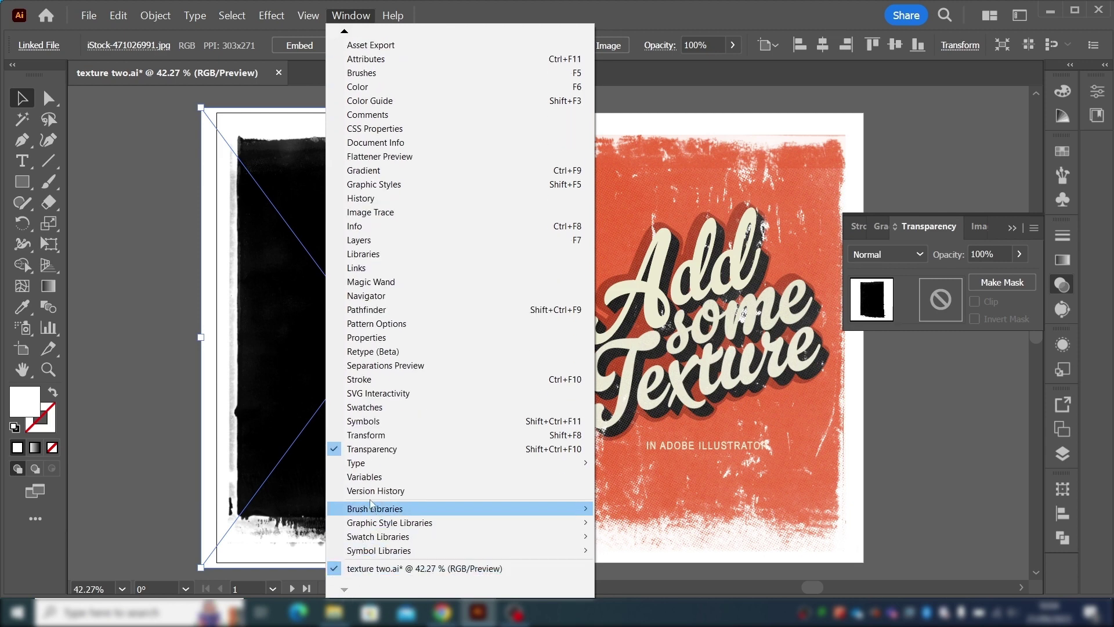
left_click(421, 446)
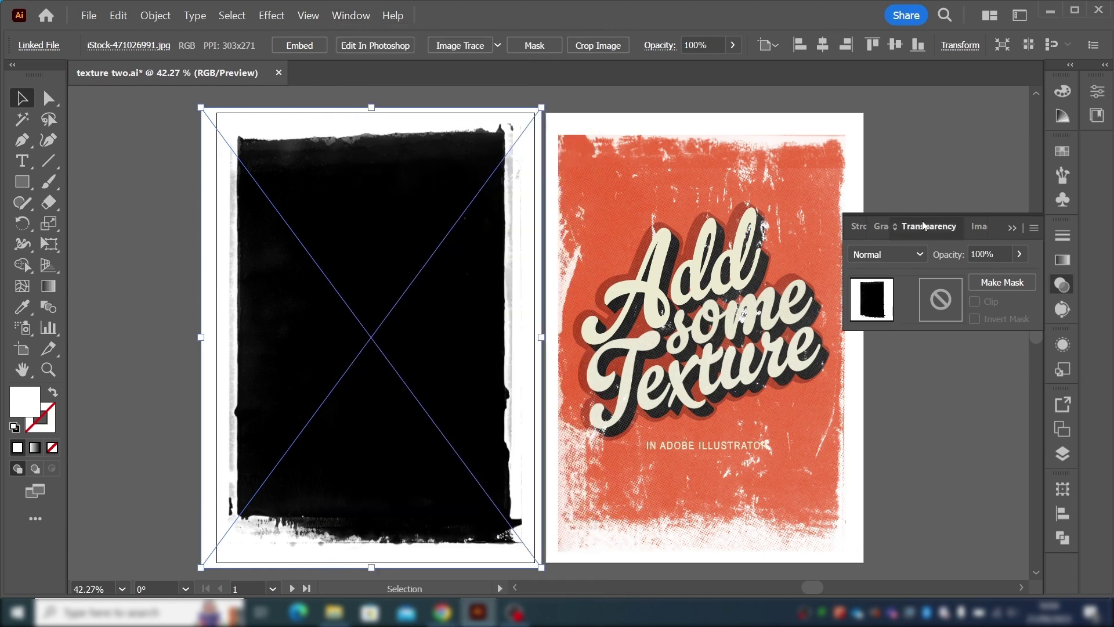
key("ctrl+shift+F10")
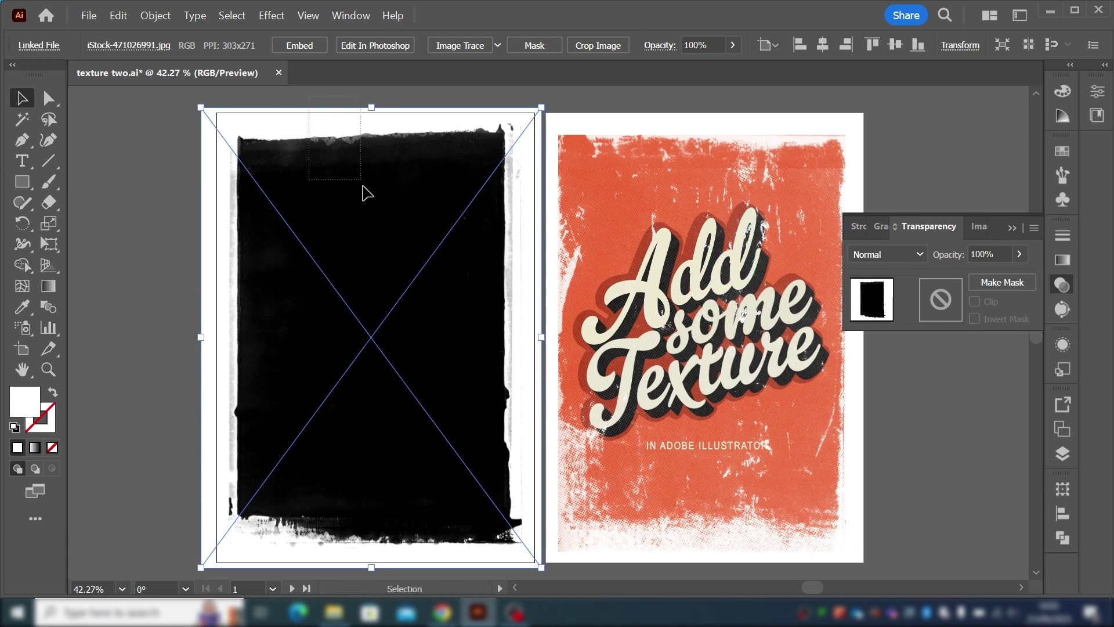
key("ctrl+b")
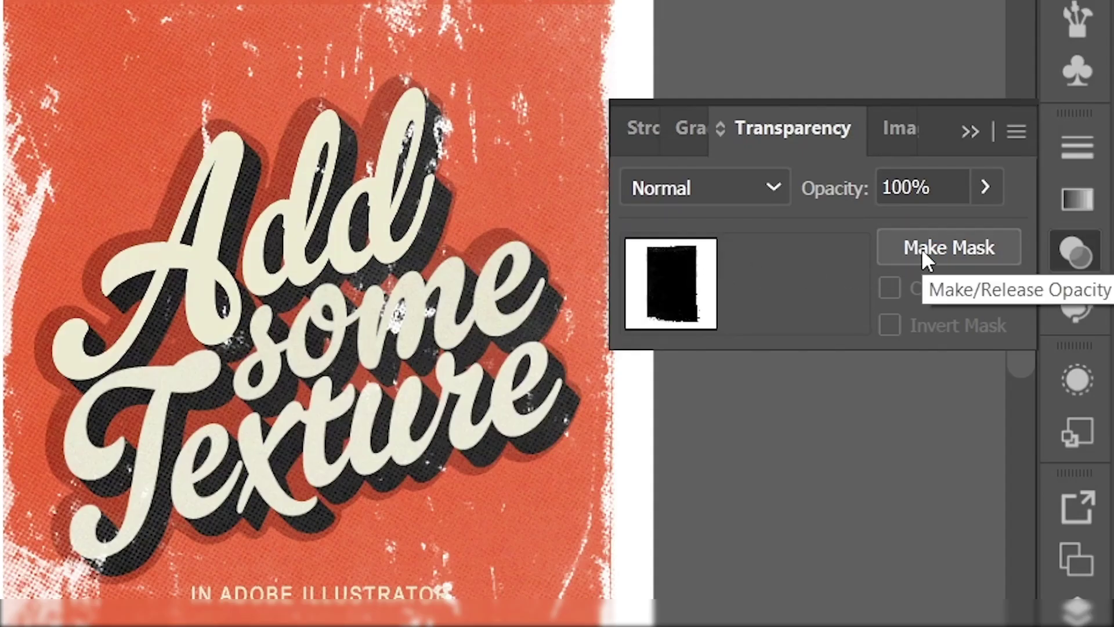
Turn the ink texture into a clipped, inverted opacity mask and deselect to view it
left_click(926, 259)
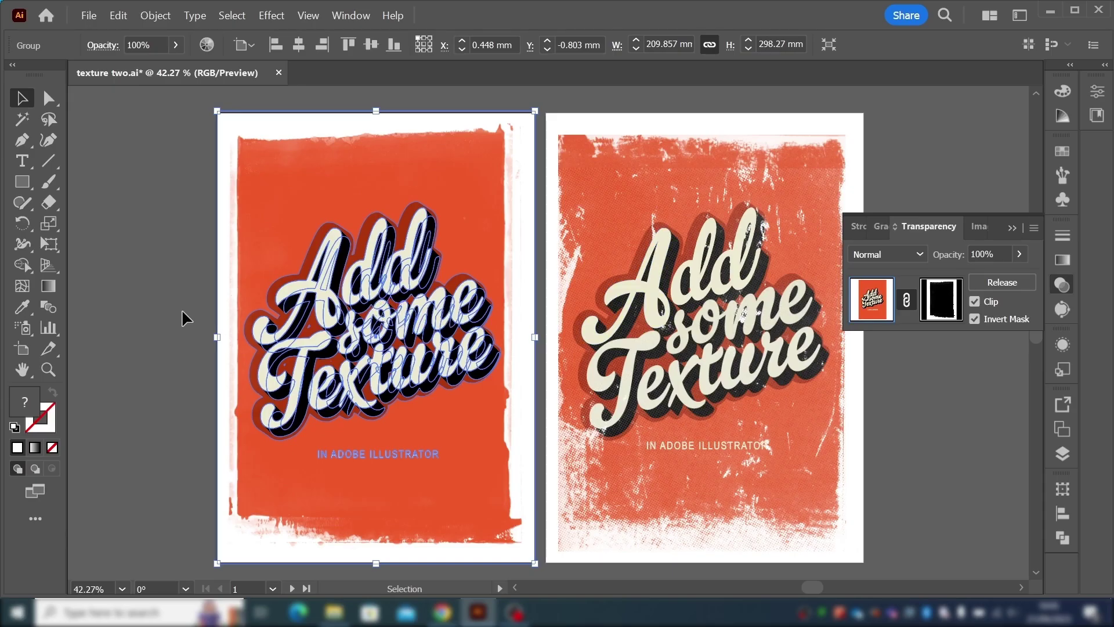
left_click(171, 314)
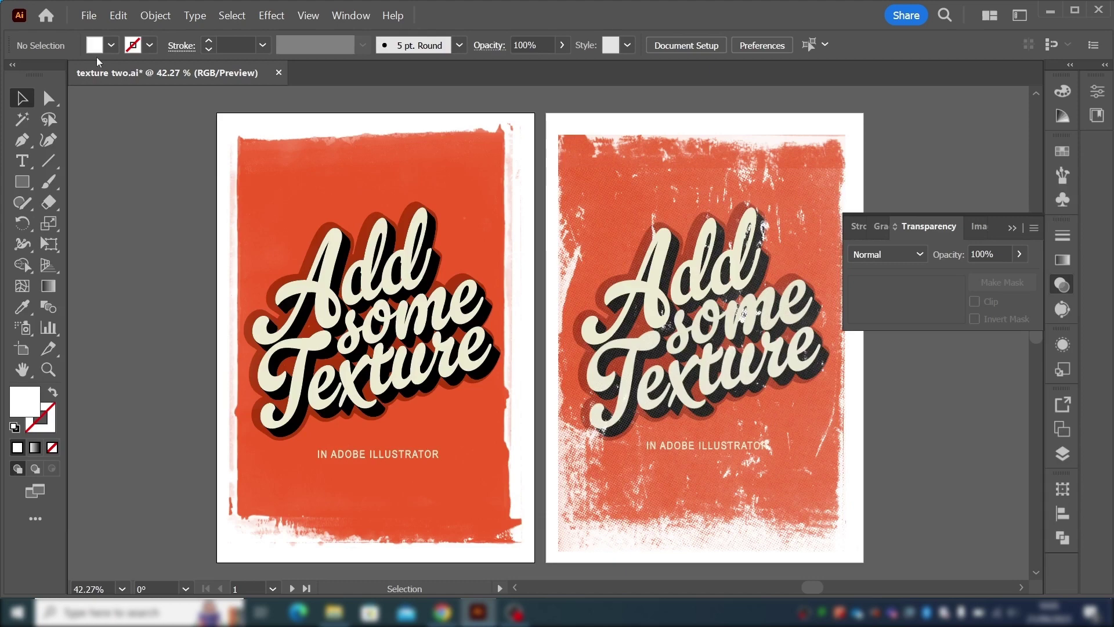
Place iStock-998869354 at the artboard's top-left and scale it down
left_click(90, 17)
left_click(131, 246)
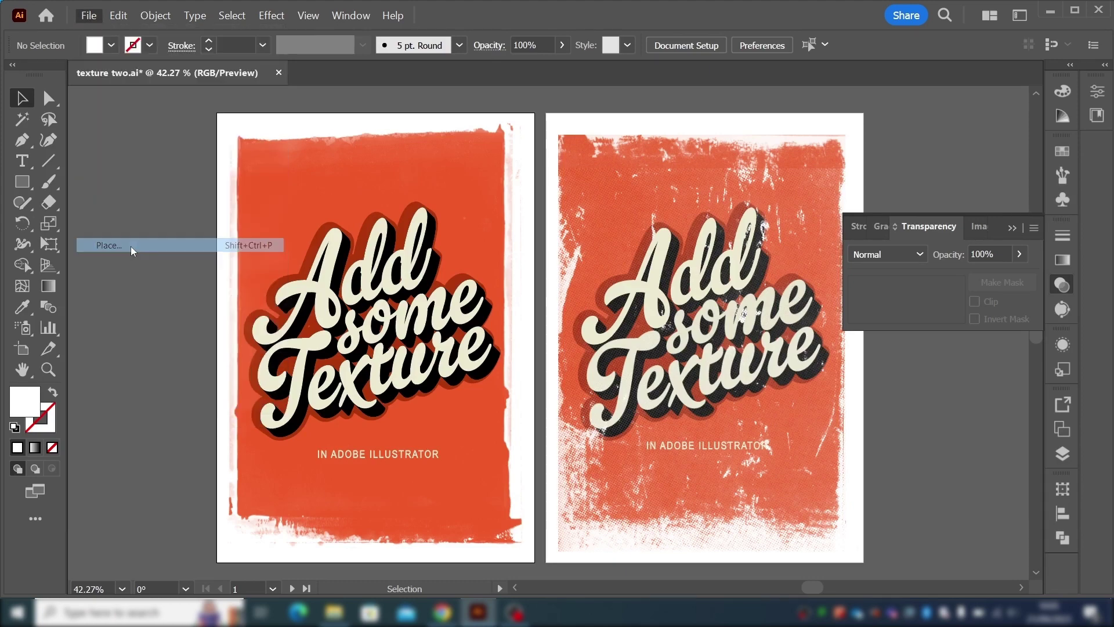
left_click(402, 121)
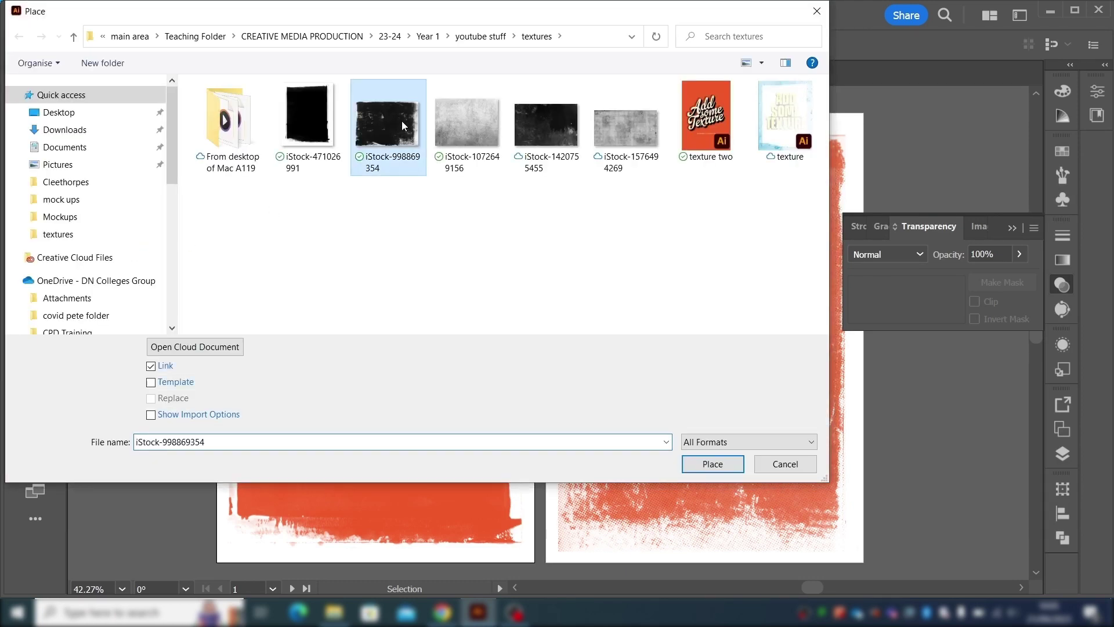
left_click(712, 464)
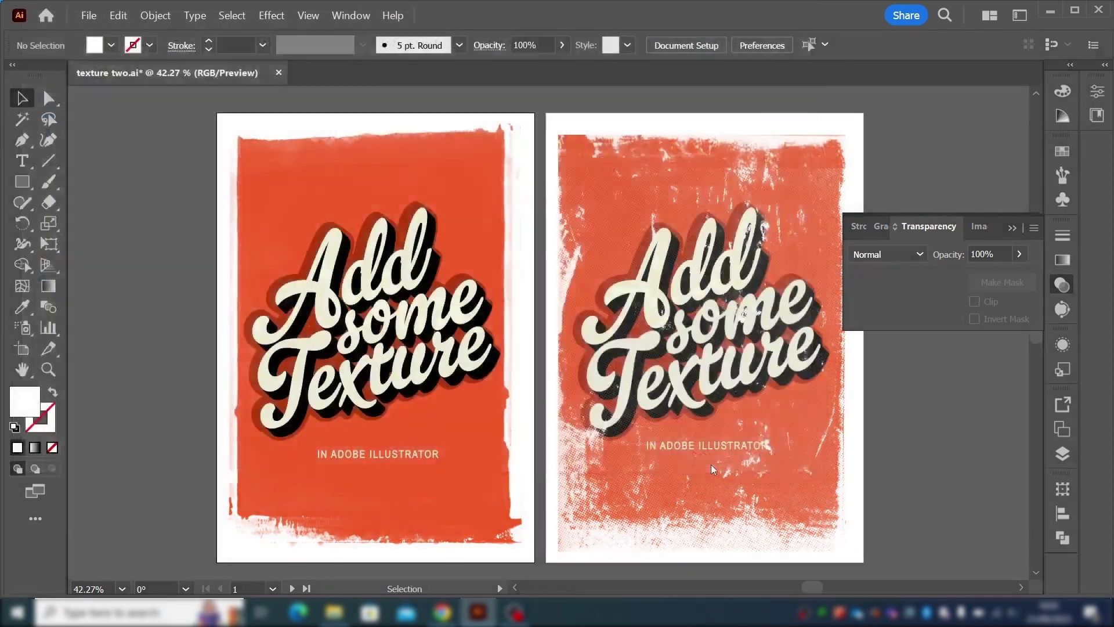
left_click(206, 114)
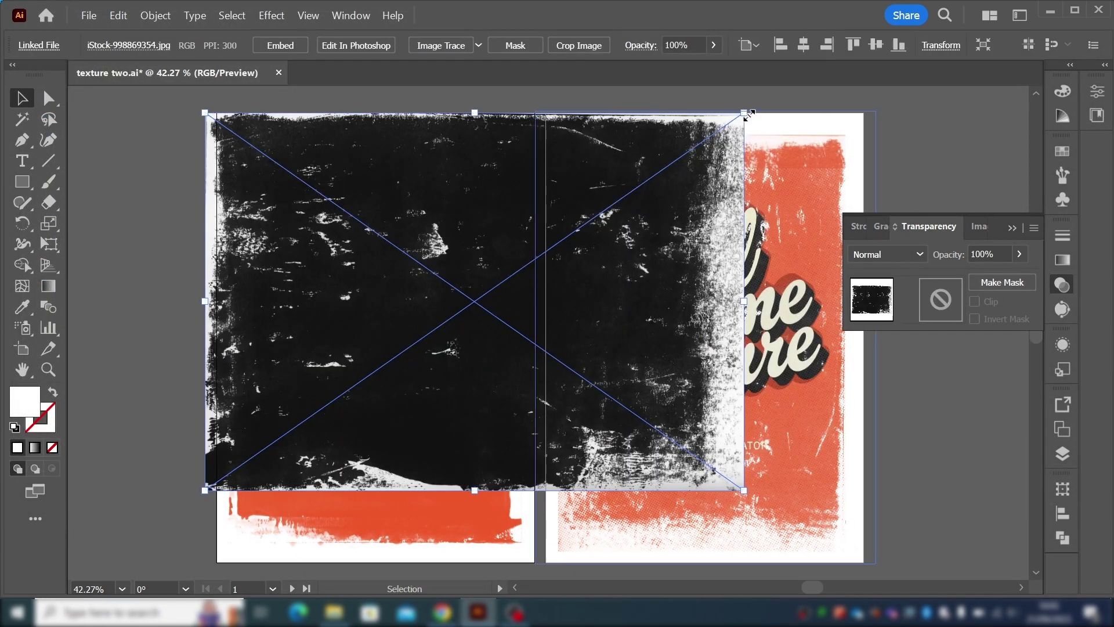
left_click_drag(721, 122, 643, 338)
Undo an accidental lettering edit, then rotate the grunge texture 270°
key("a")
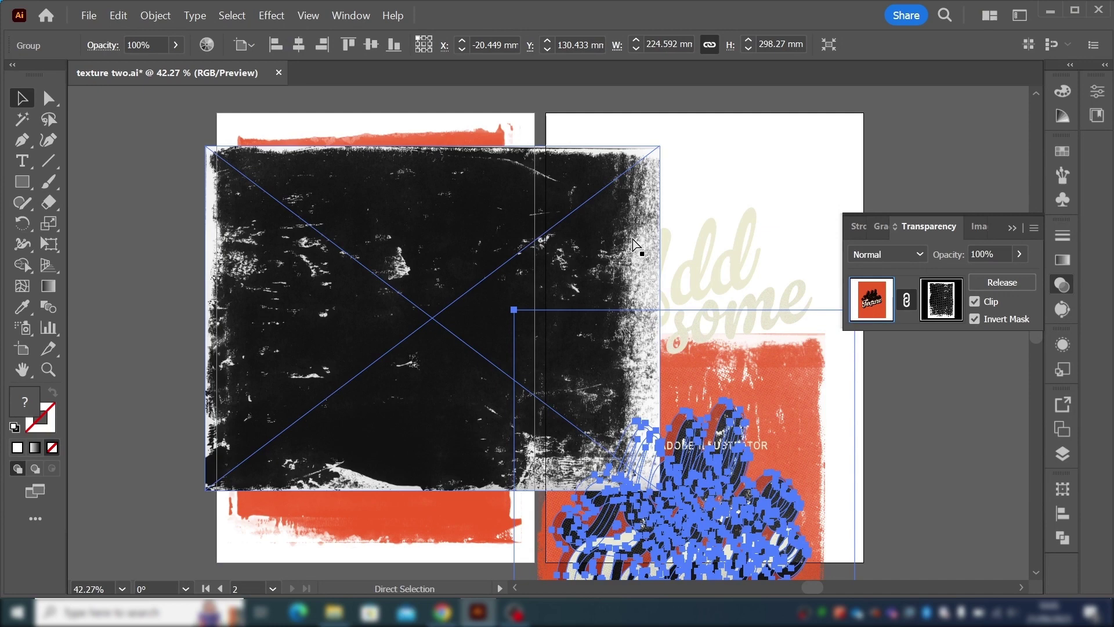
key("ctrl+z")
key("v")
left_click(583, 190)
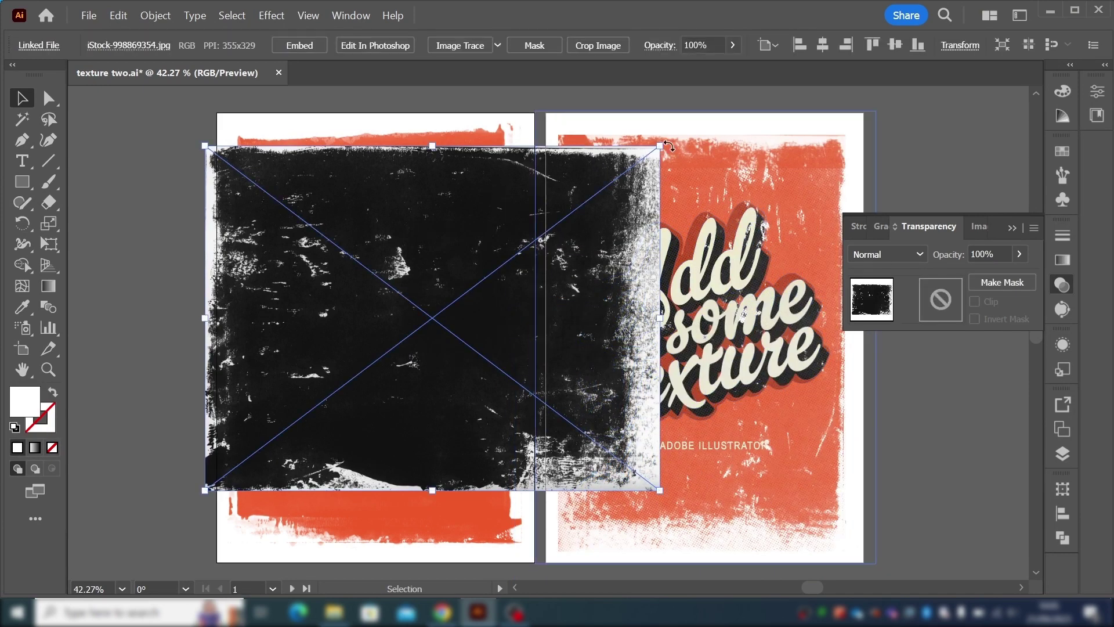
left_click_drag(667, 143, 513, 452)
left_click_drag(514, 385, 511, 383)
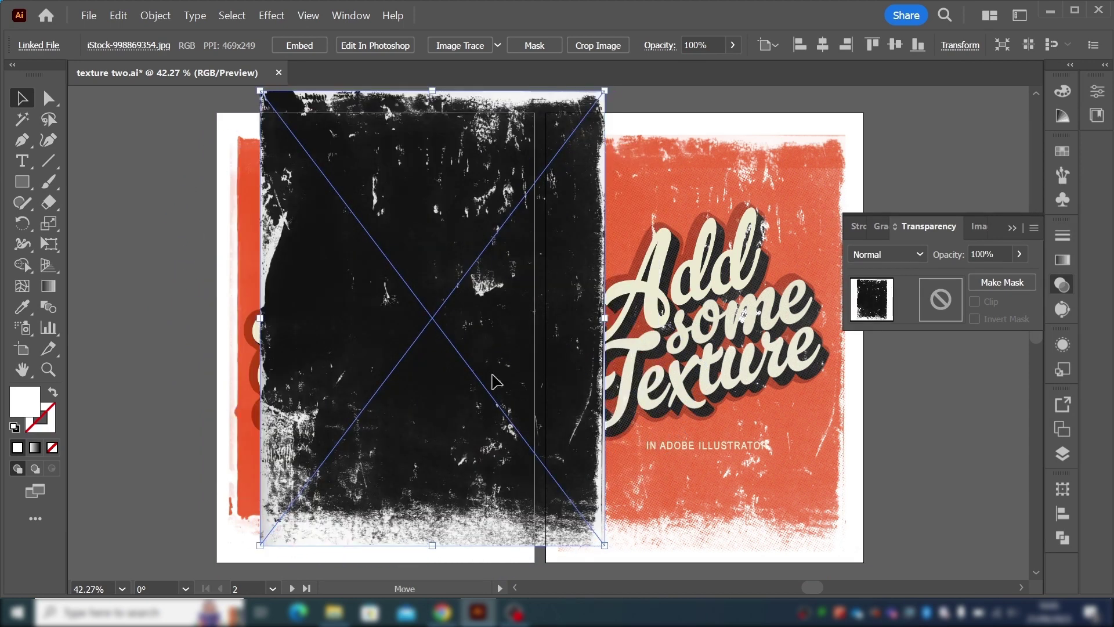
Fit the texture over the left artboard and select it together with the poster
left_click_drag(495, 381, 463, 375)
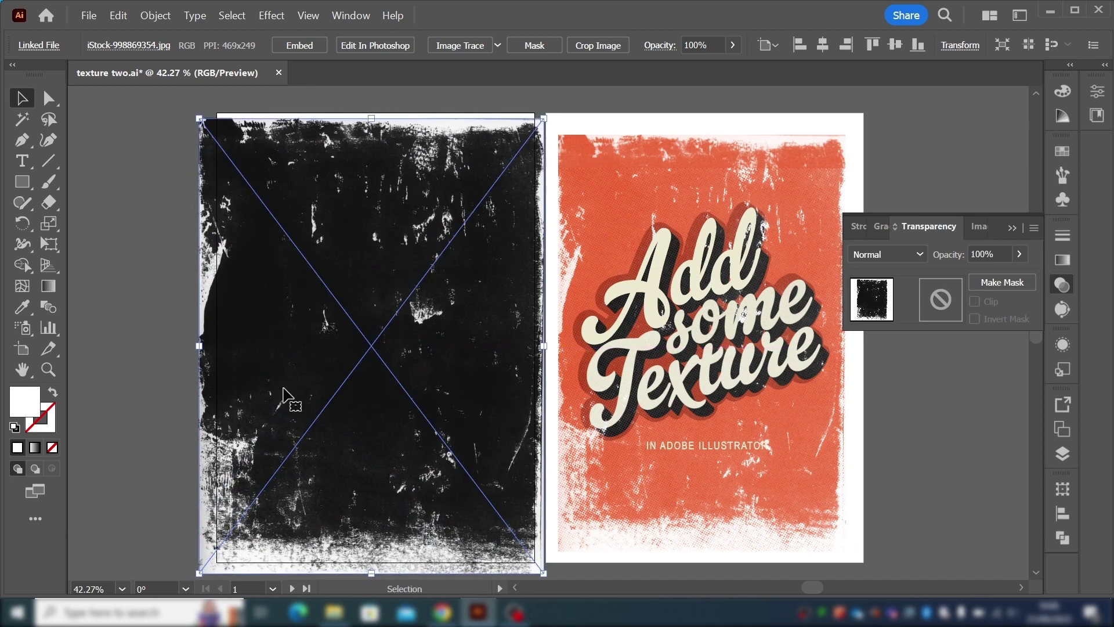
left_click_drag(199, 346, 232, 347)
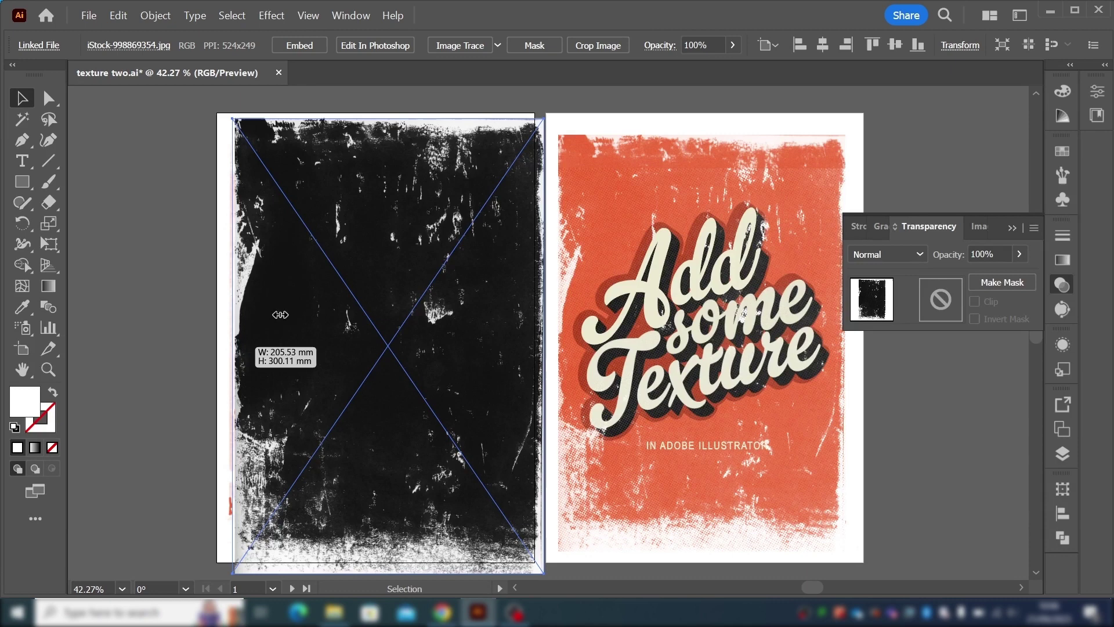
left_click_drag(389, 118, 392, 133)
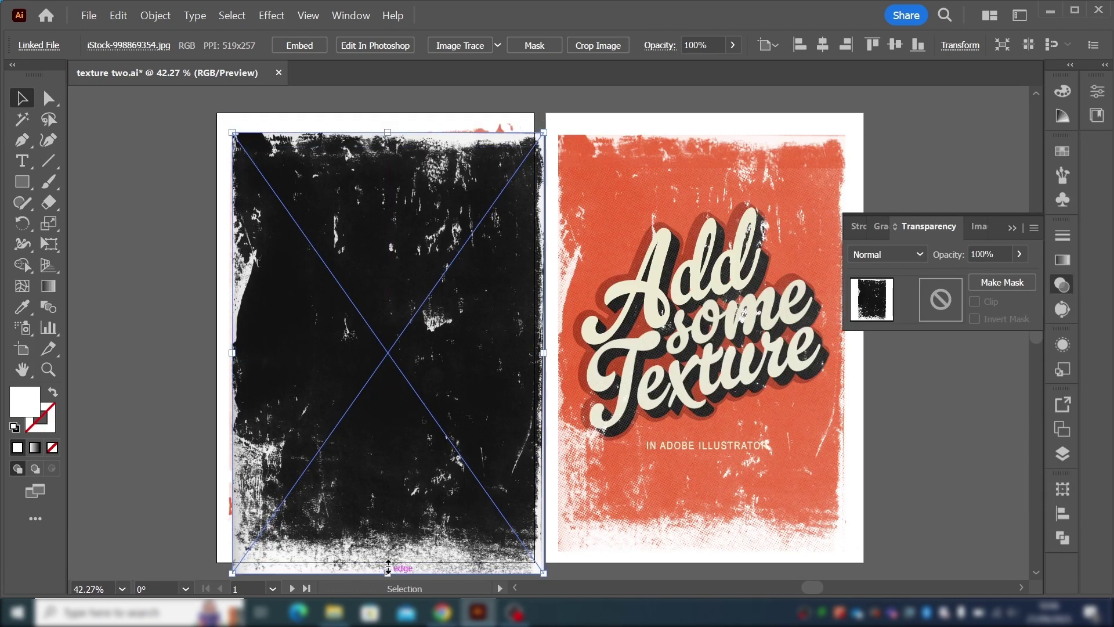
left_click_drag(388, 567, 388, 536)
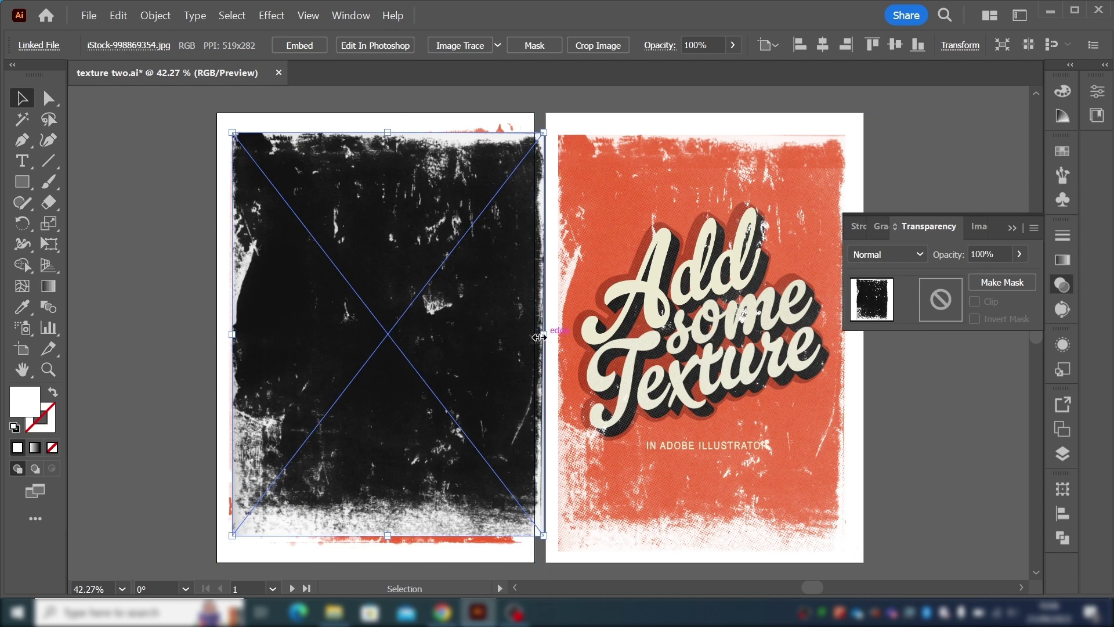
left_click_drag(539, 336, 518, 338)
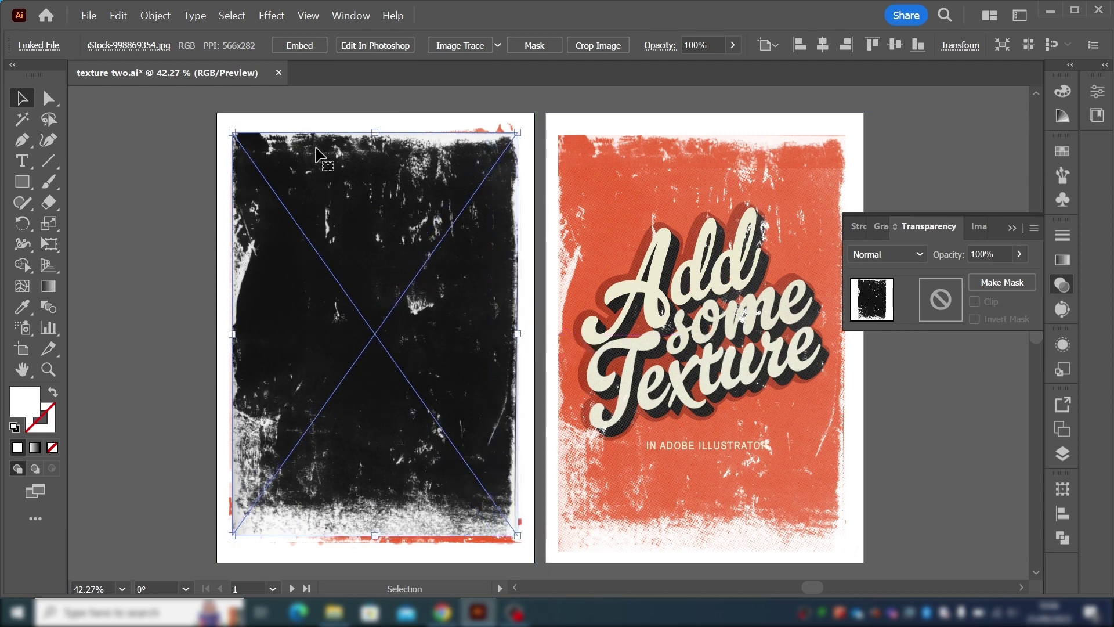
left_click_drag(284, 100, 404, 313)
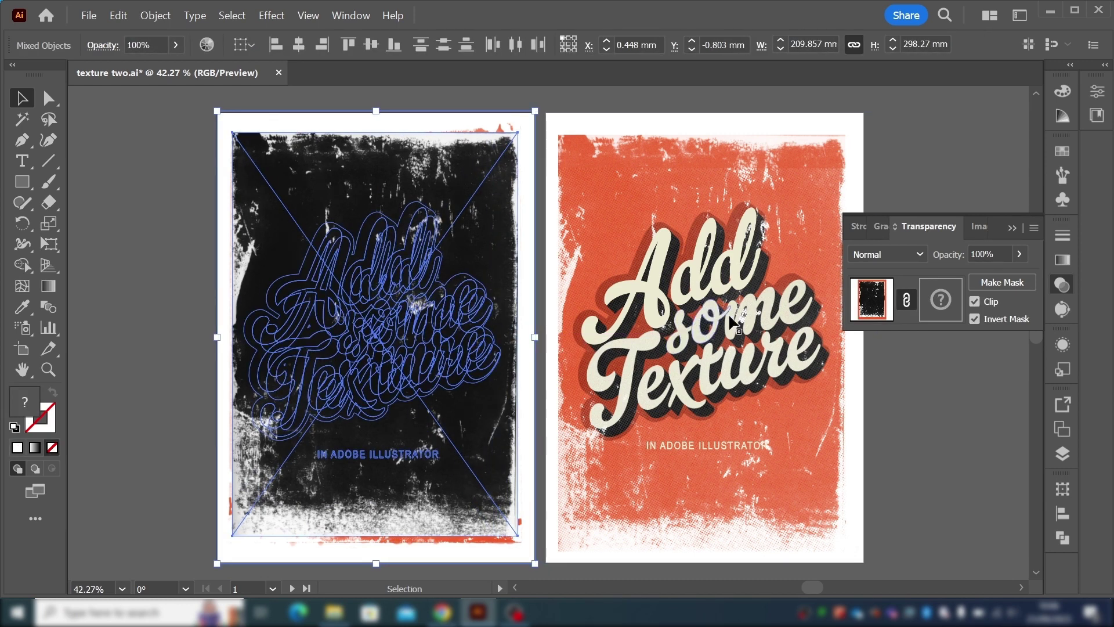
Apply the grunge texture as a clipped, inverted opacity mask and deselect
left_click(994, 283)
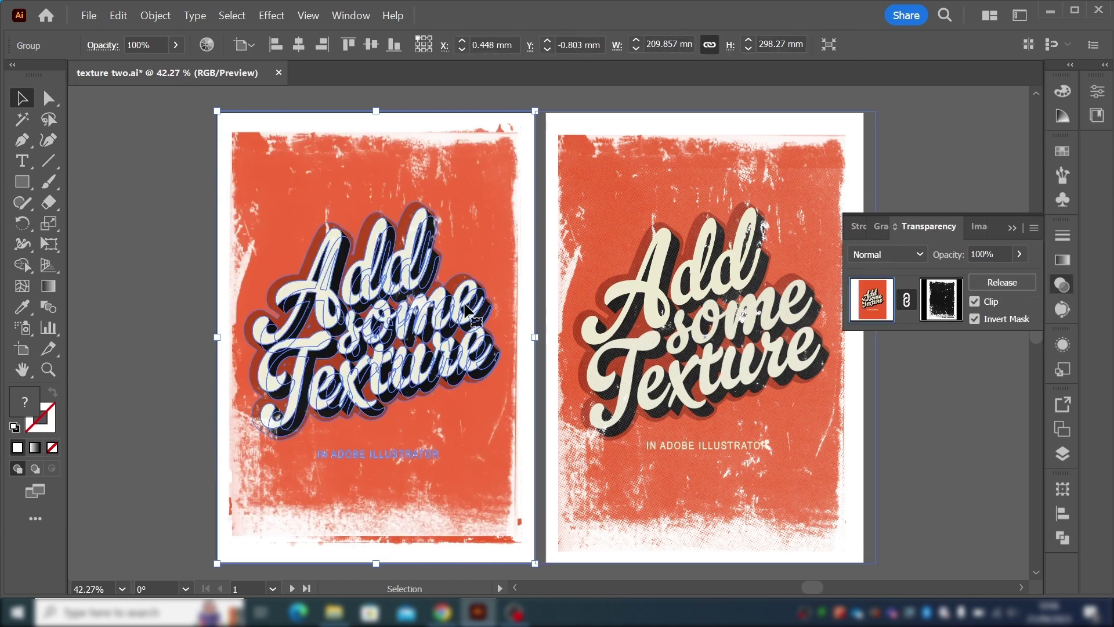
left_click(174, 322)
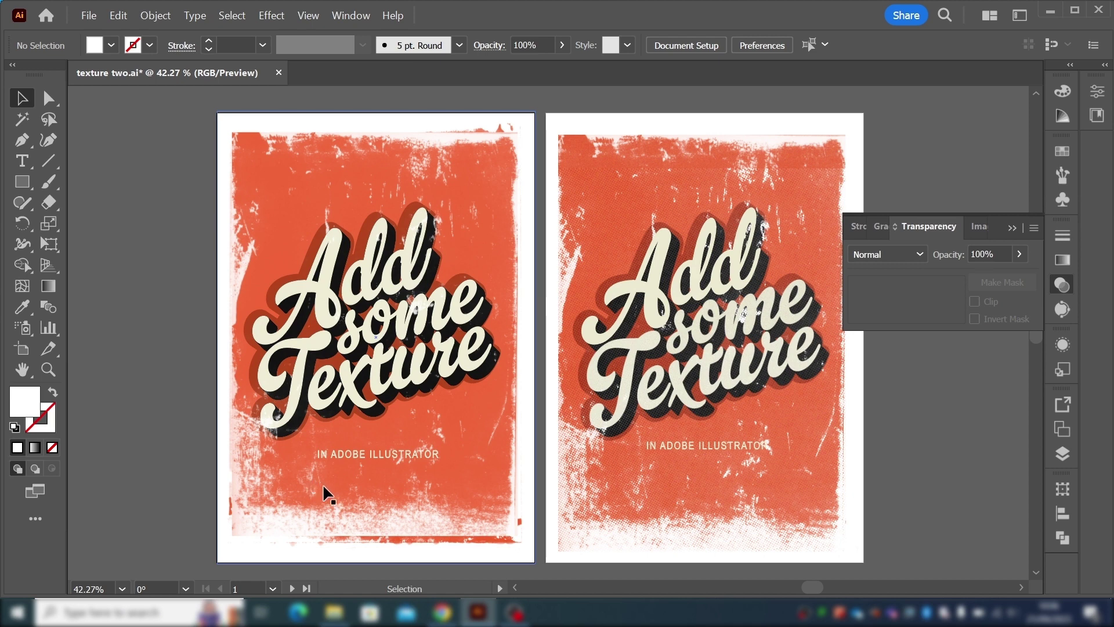
Unlink the opacity mask from the poster art and start editing the mask texture
left_click(430, 486)
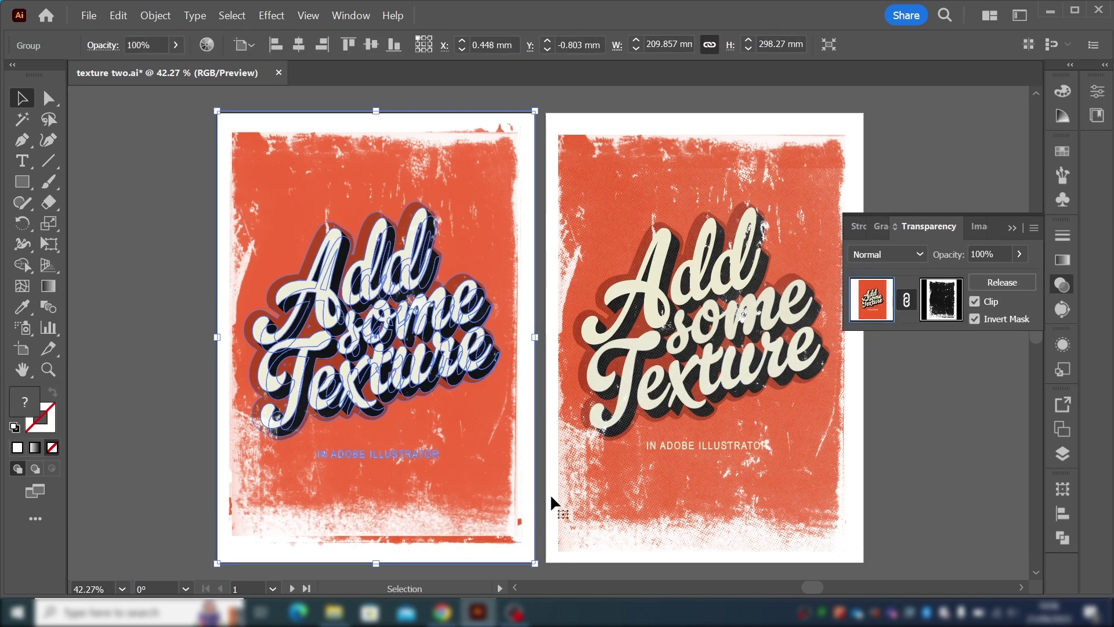
left_click(907, 300)
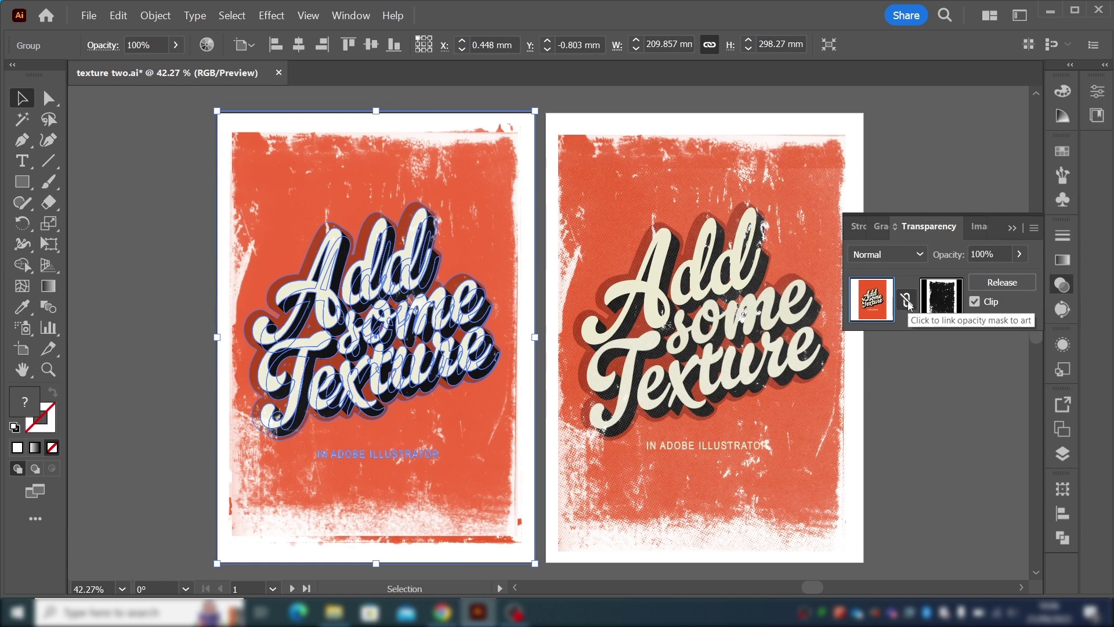
left_click(936, 307)
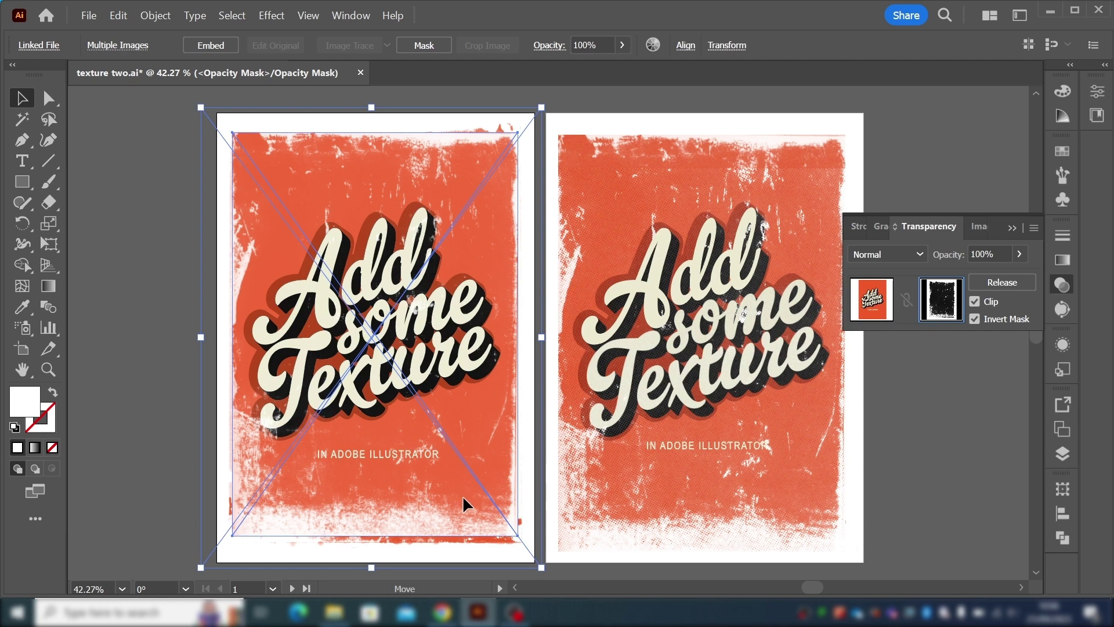
left_click_drag(468, 498, 467, 495)
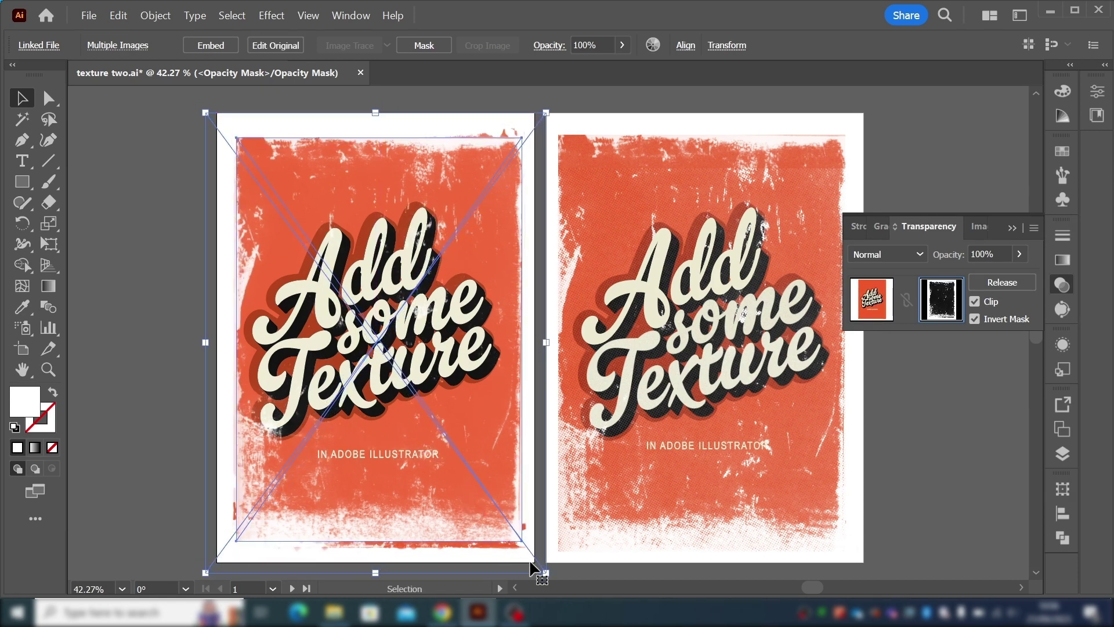
mouse_move(544, 569)
left_mouse_down()
mouse_move(533, 558)
mouse_move(554, 582)
mouse_move(542, 552)
left_mouse_up()
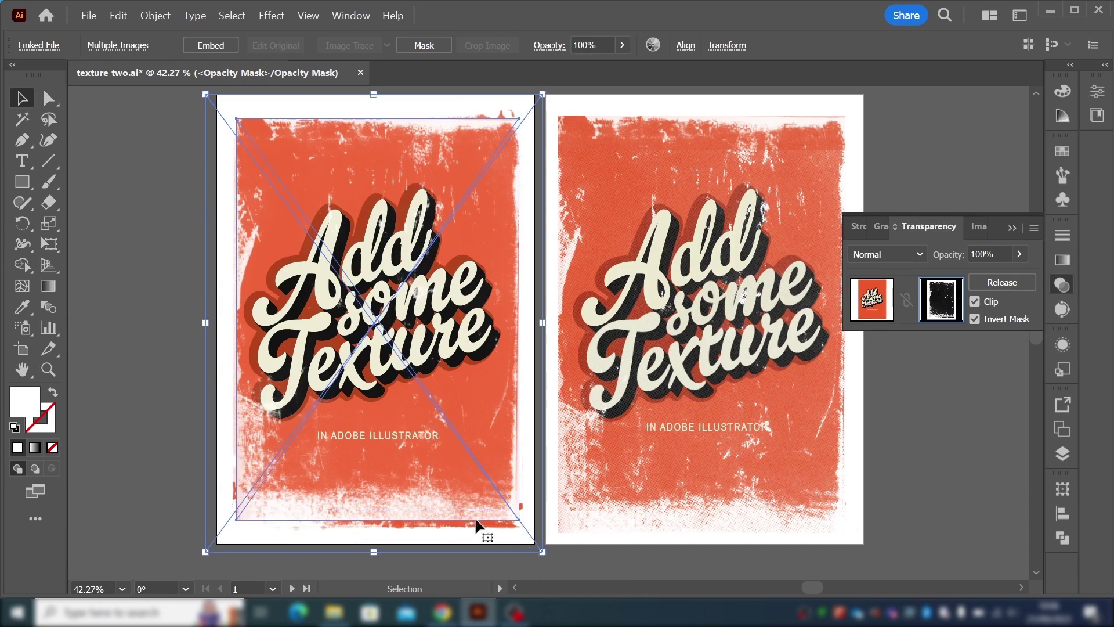
Stretch the mask texture's edges to about 193.29 × 275.97 mm to cover the poster
left_click(217, 452)
left_click(368, 516)
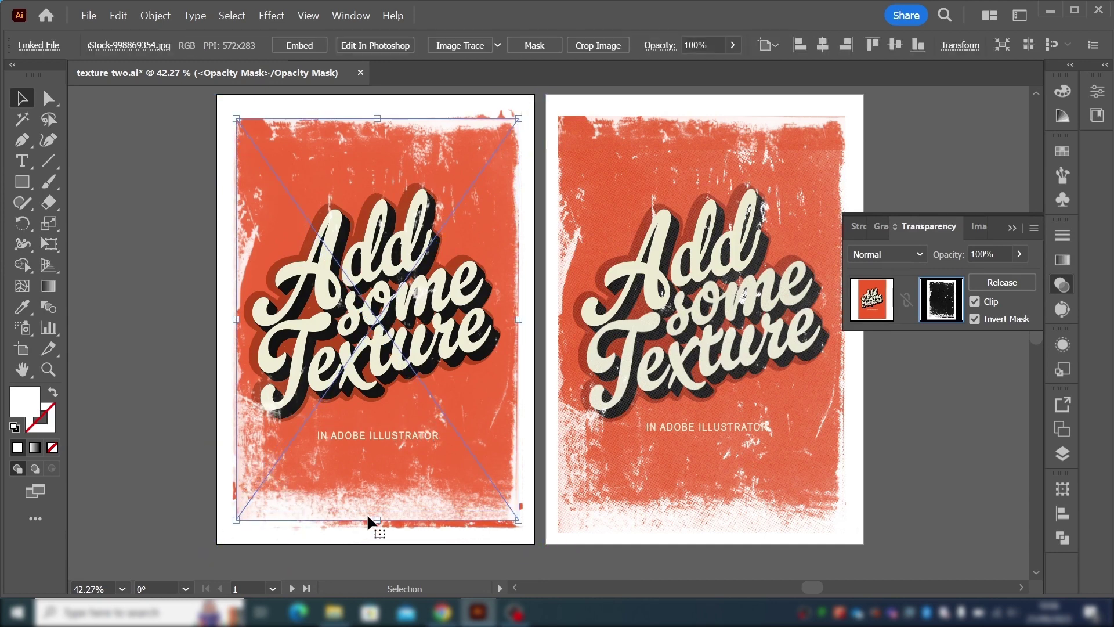
left_click_drag(376, 521, 376, 528)
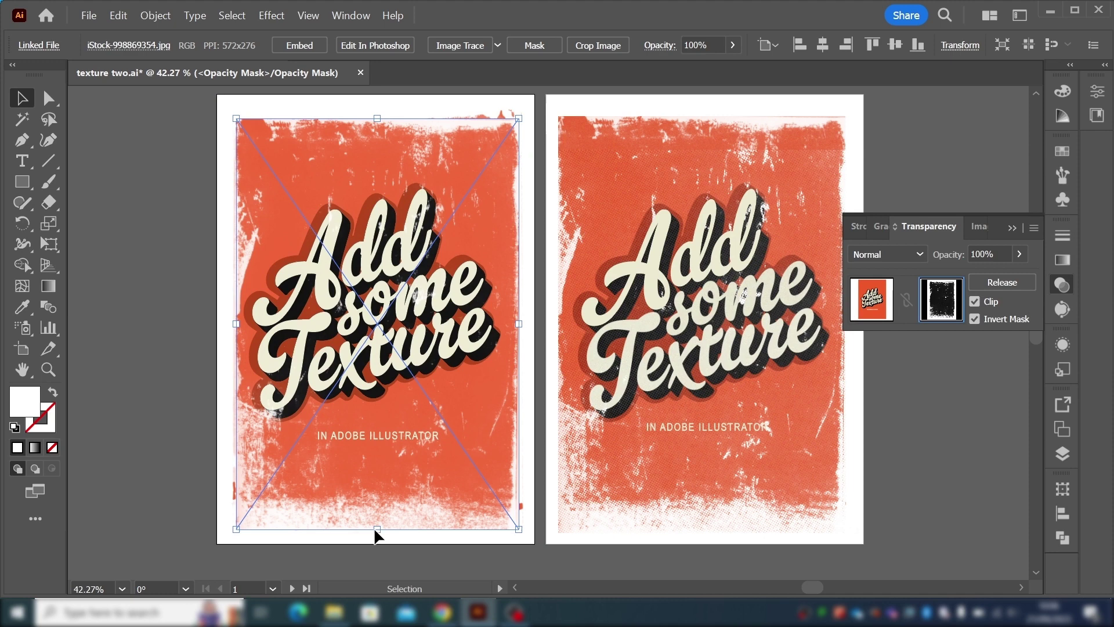
left_click(183, 474)
left_click(238, 393)
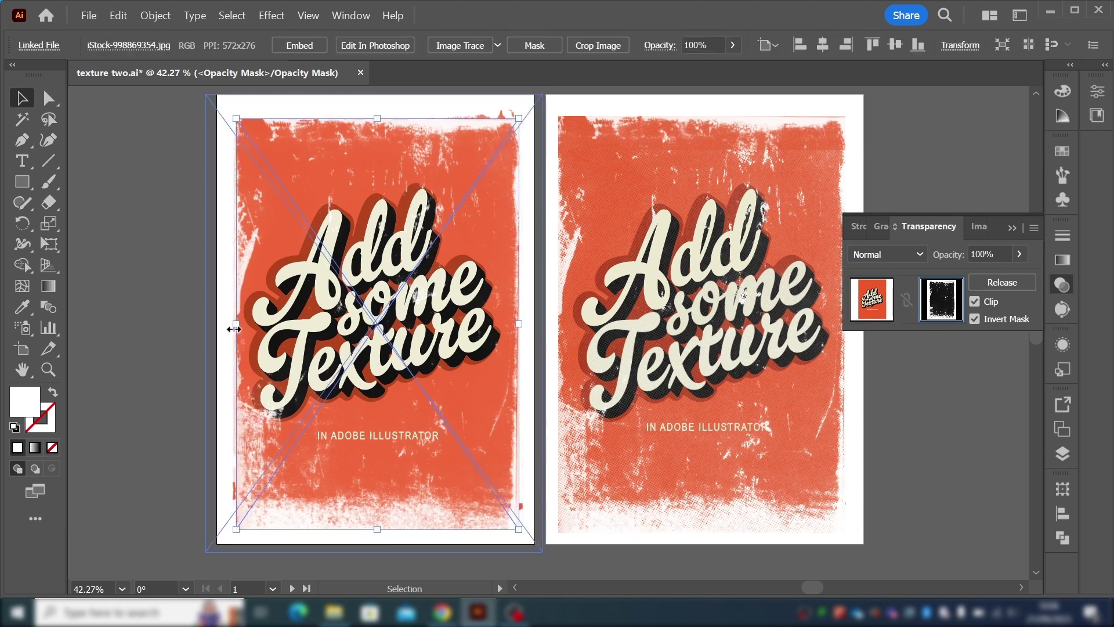
left_click_drag(233, 327, 231, 325)
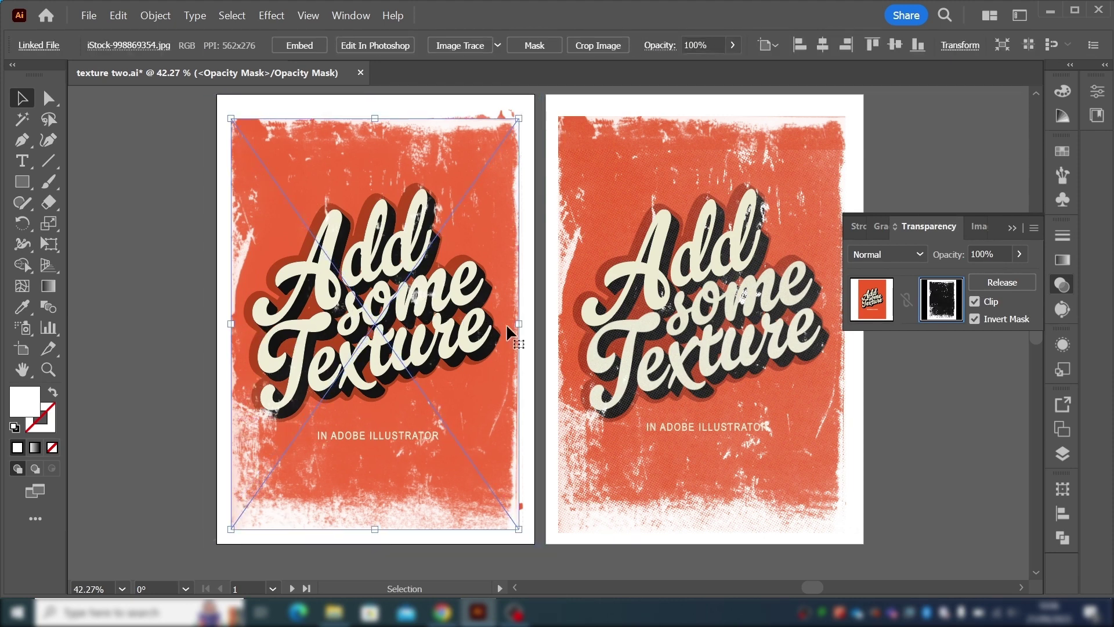
left_click_drag(519, 325, 506, 297)
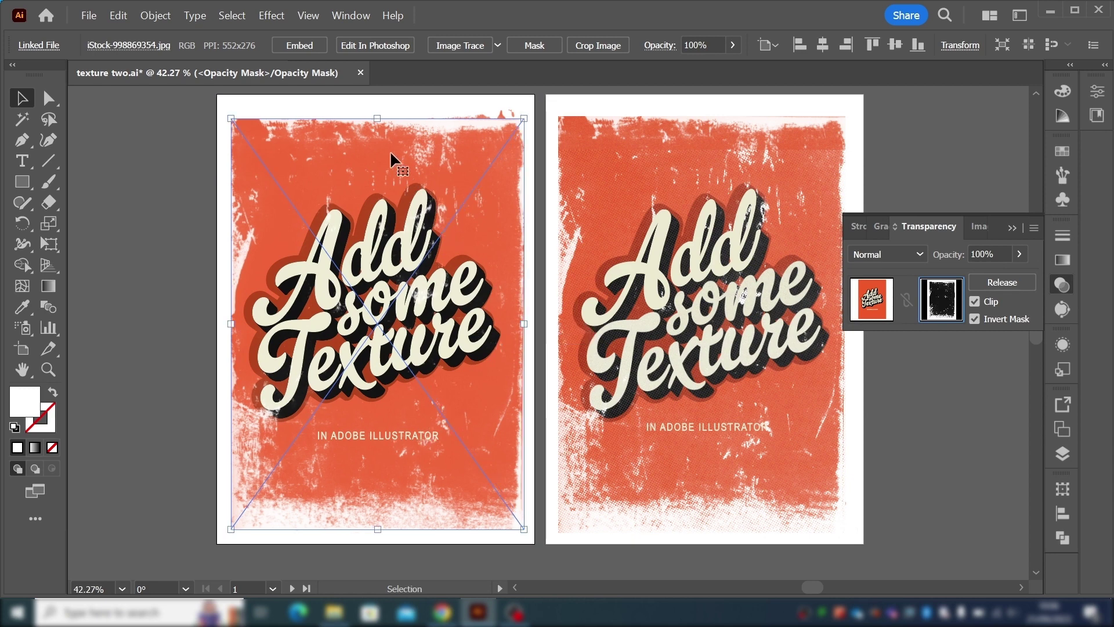
left_click_drag(379, 118, 379, 110)
left_click(183, 214)
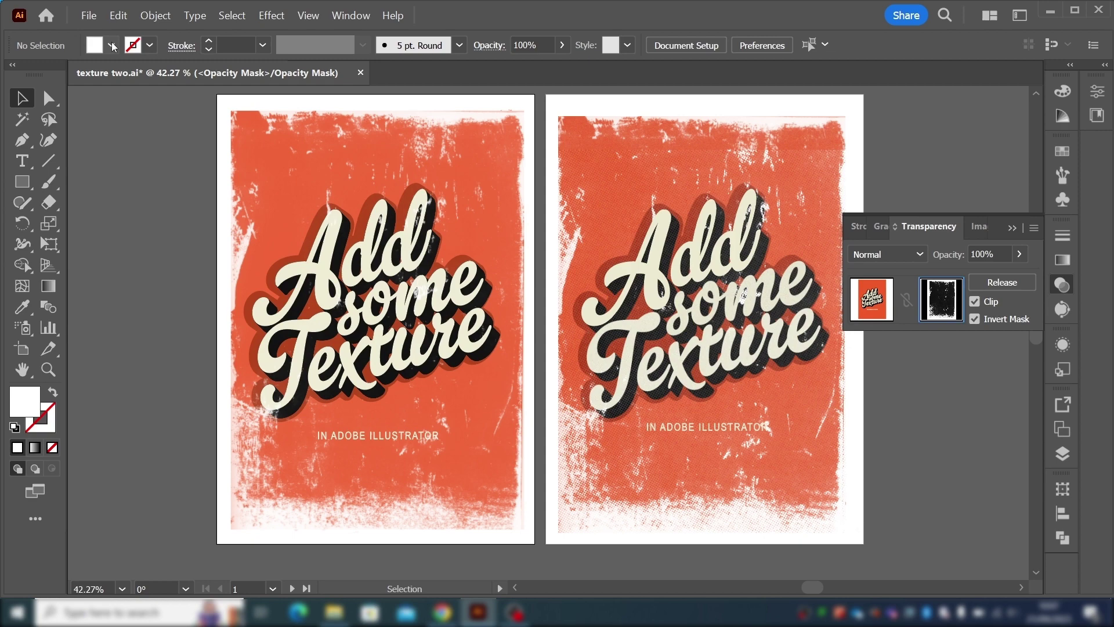
left_click(95, 16)
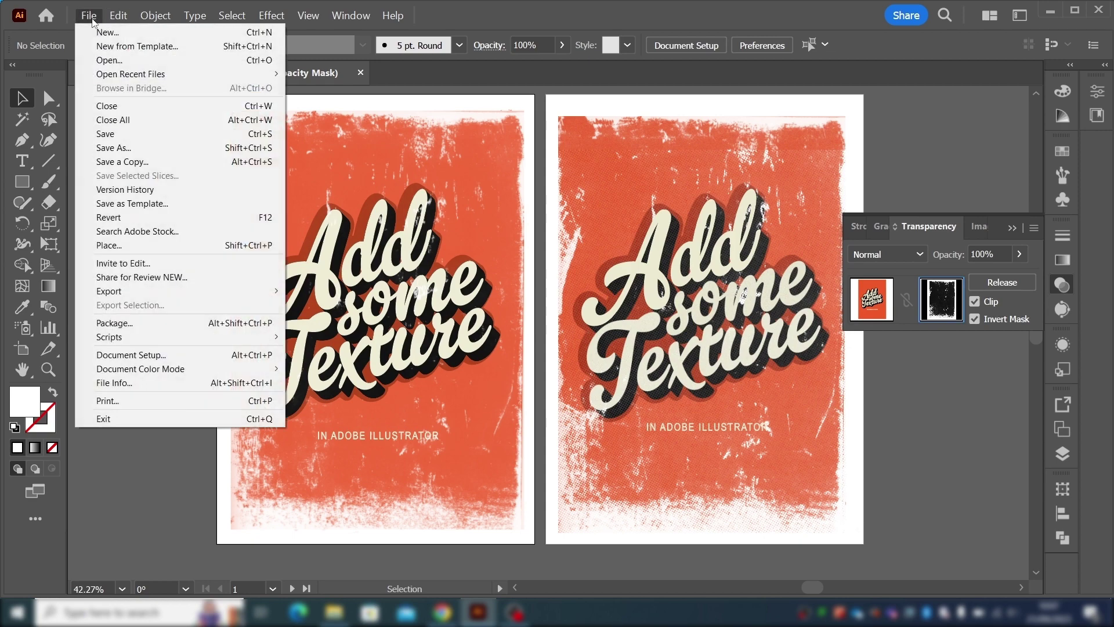
left_click(131, 246)
left_click(467, 123)
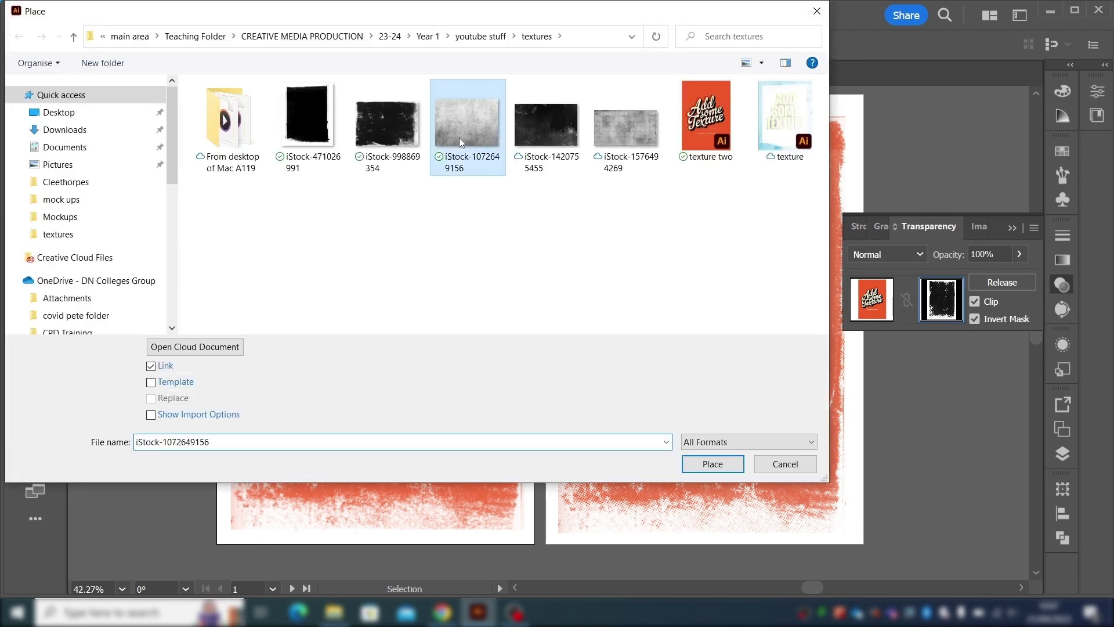
left_click(714, 464)
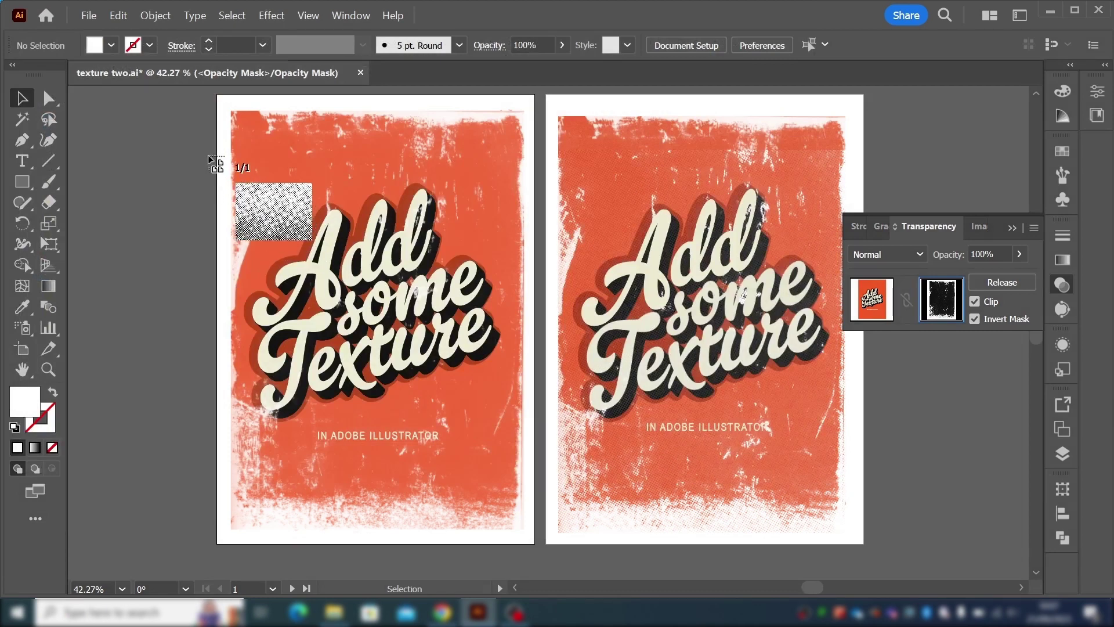
left_click(213, 138)
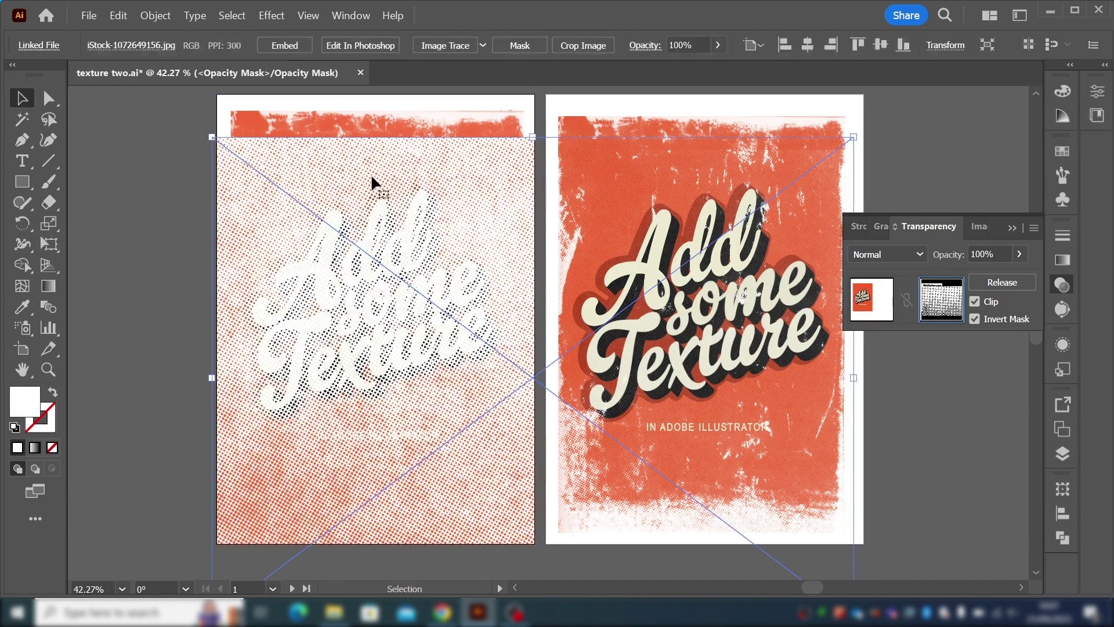
Rotate the halftone 270° and scale it to about 196.83 × 276.64 mm over the artboard
left_click_drag(852, 142, 532, 369)
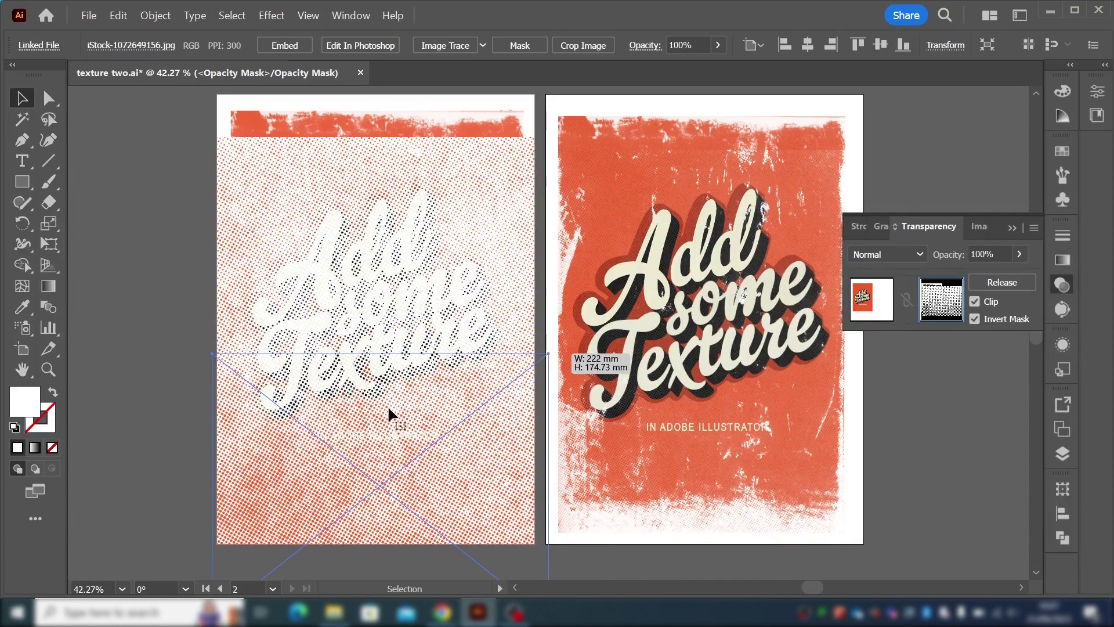
left_click_drag(373, 419, 381, 189)
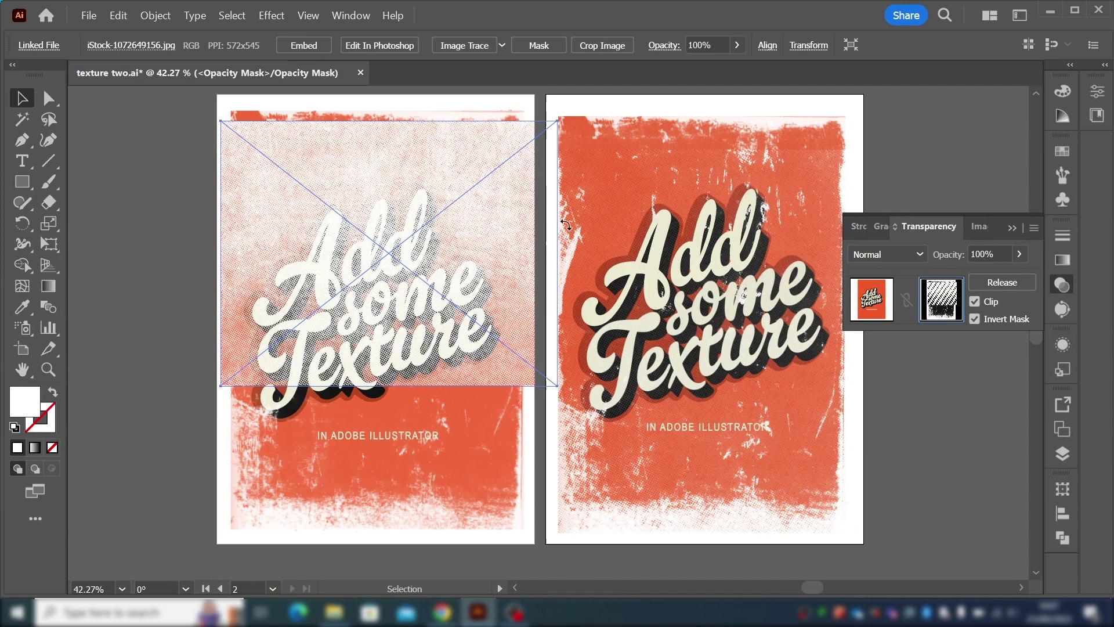
left_click_drag(565, 225, 442, 347)
left_click_drag(454, 297, 422, 318)
left_click_drag(491, 440, 530, 538)
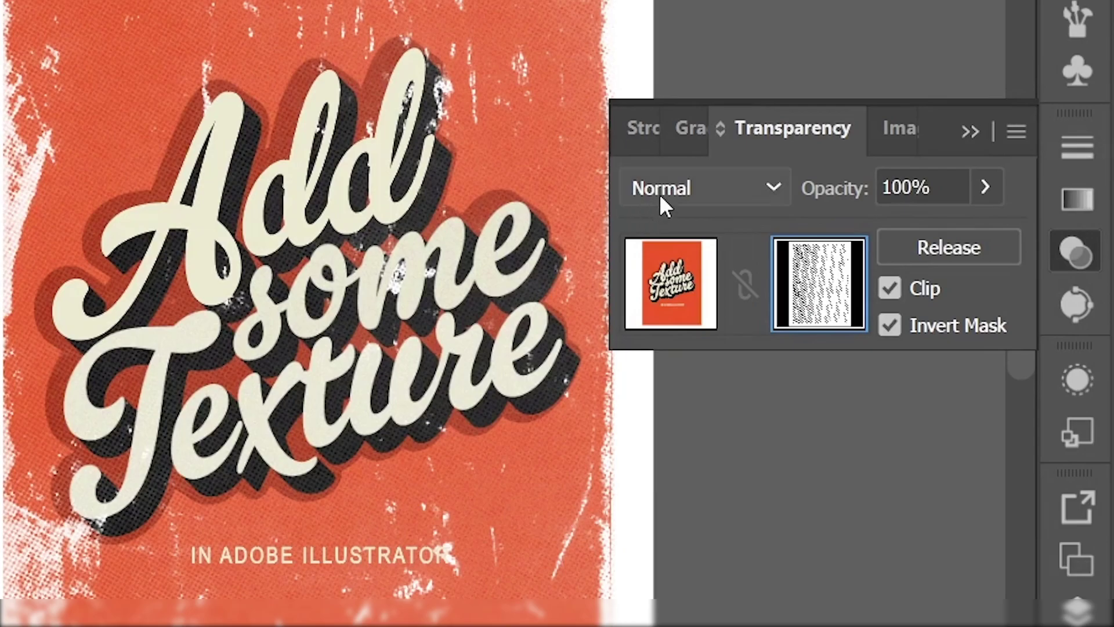
Set the halftone texture's blend mode to Overlay and zoom into the lower poster
left_click(867, 256)
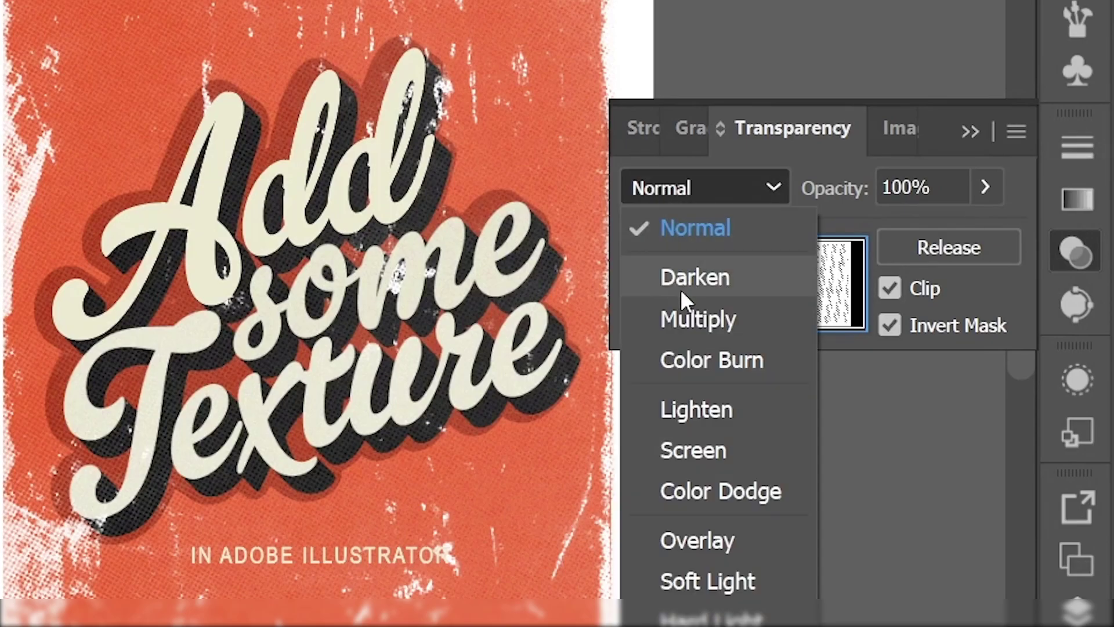
left_click(688, 548)
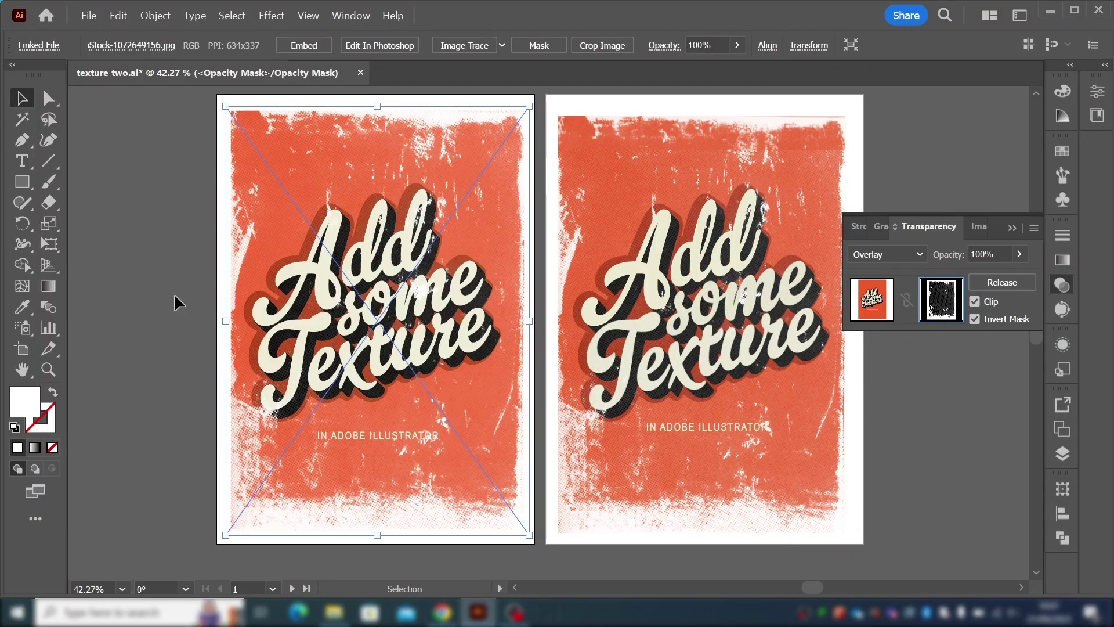
left_click(152, 300)
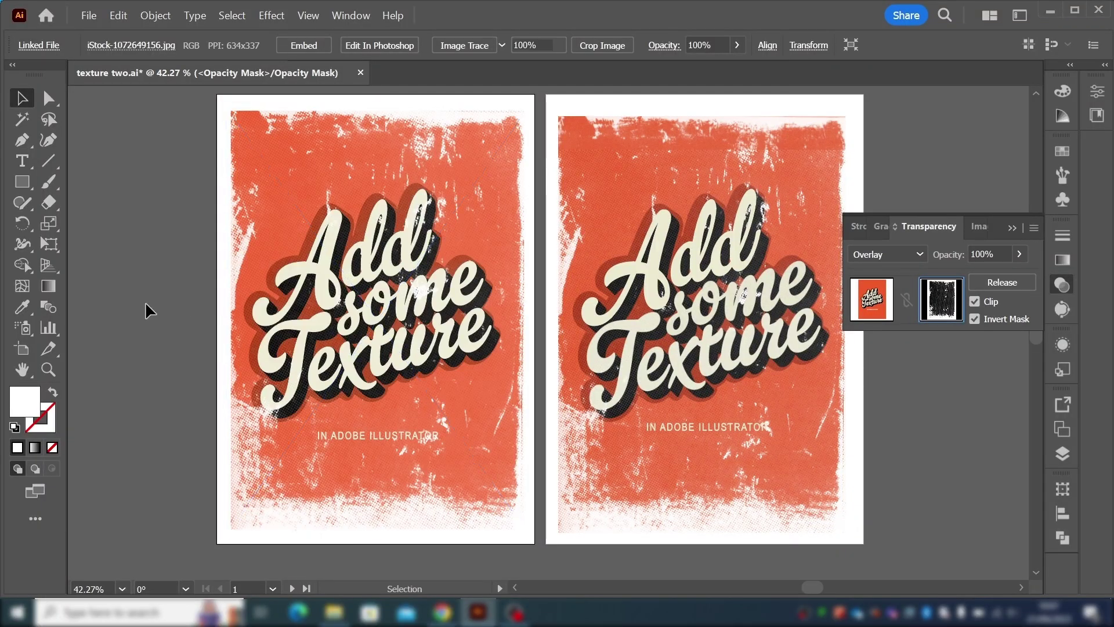
left_click(48, 370)
left_click_drag(281, 487, 331, 505)
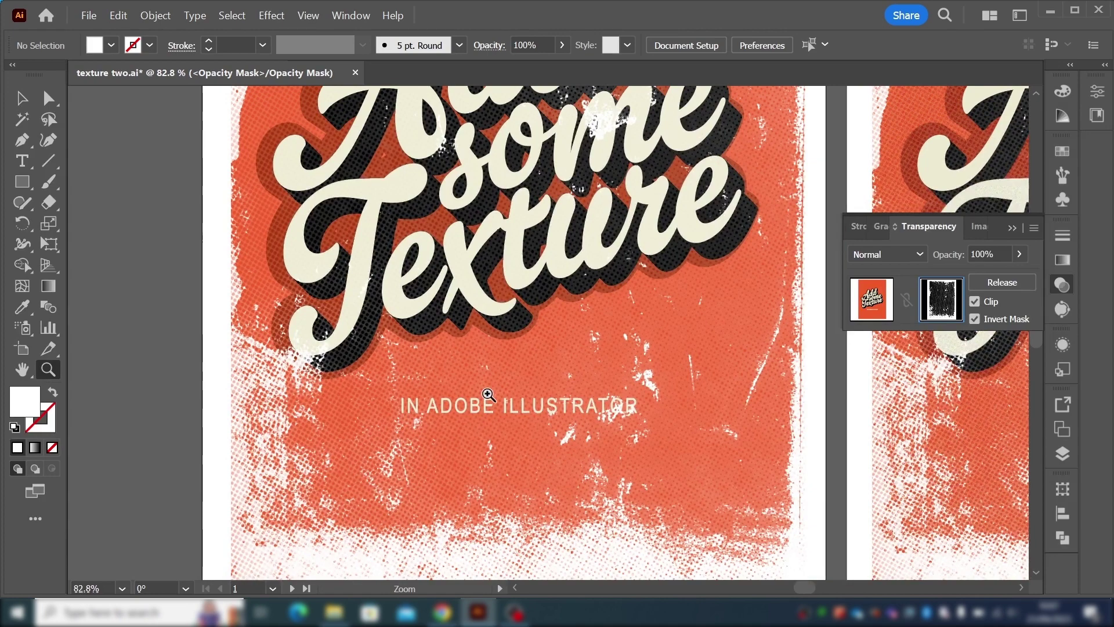
left_click_drag(489, 395, 519, 246)
left_click_drag(583, 302, 651, 367)
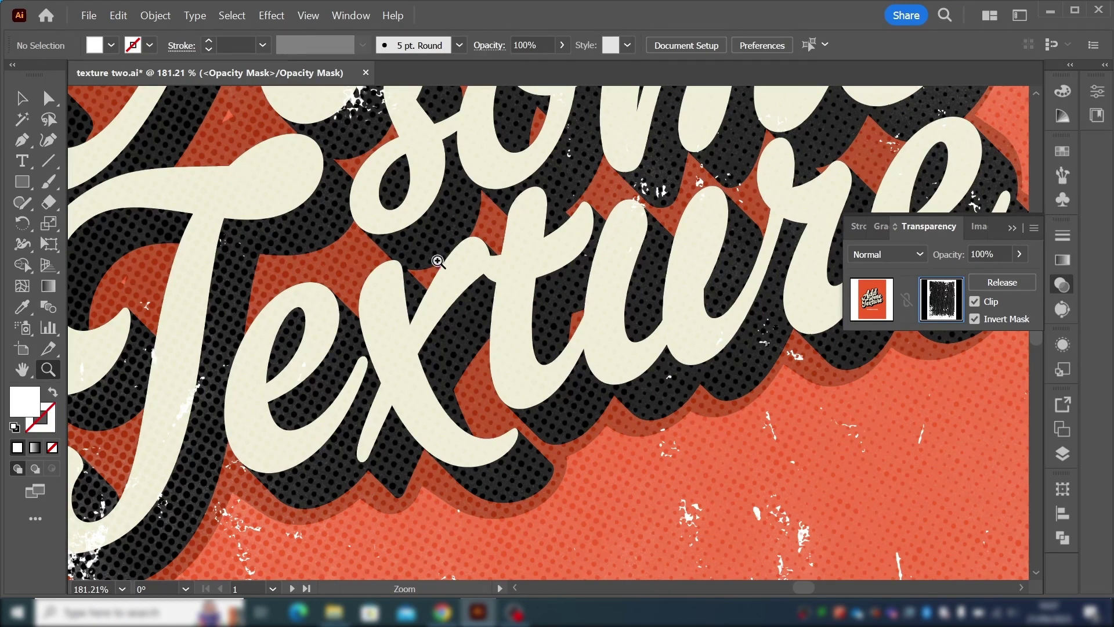
left_click(526, 276, "alt")
key("ctrl+alt+0")
key("v")
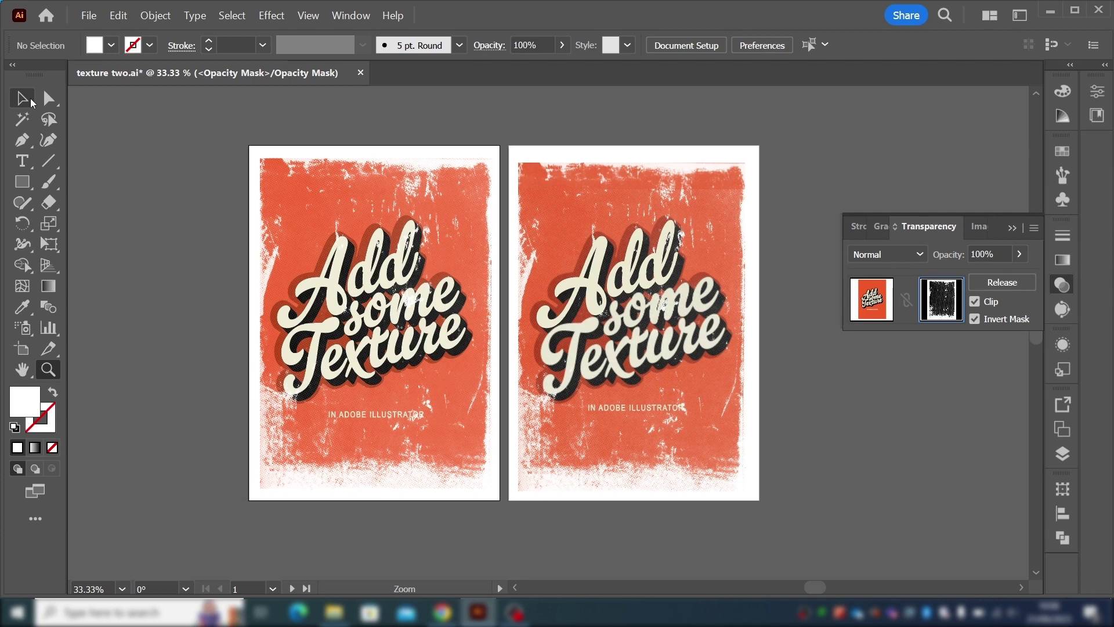